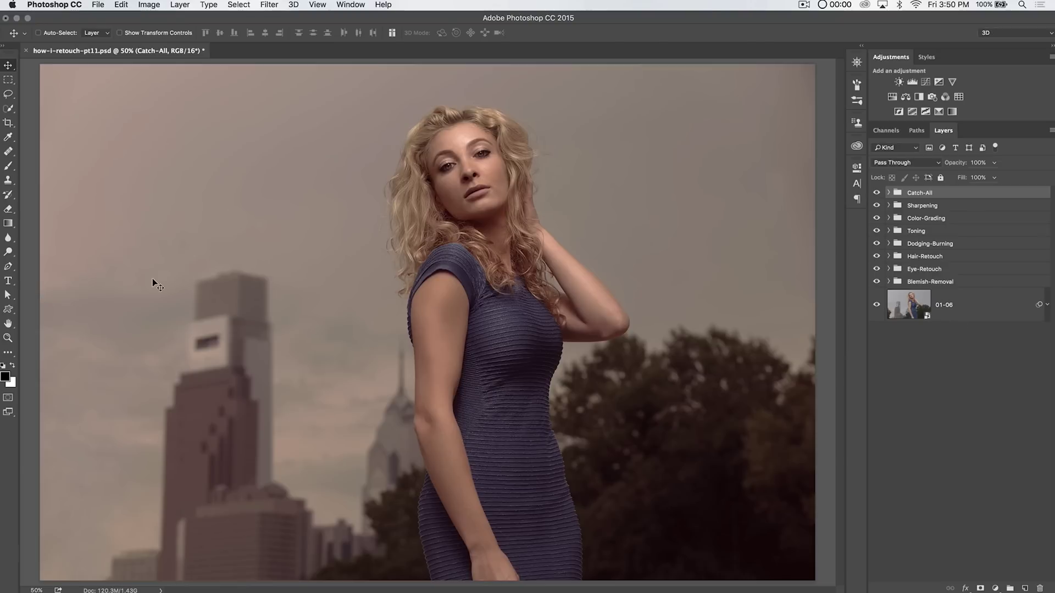
Step: Add a new empty layer named lens-flare-01
click(1024, 589)
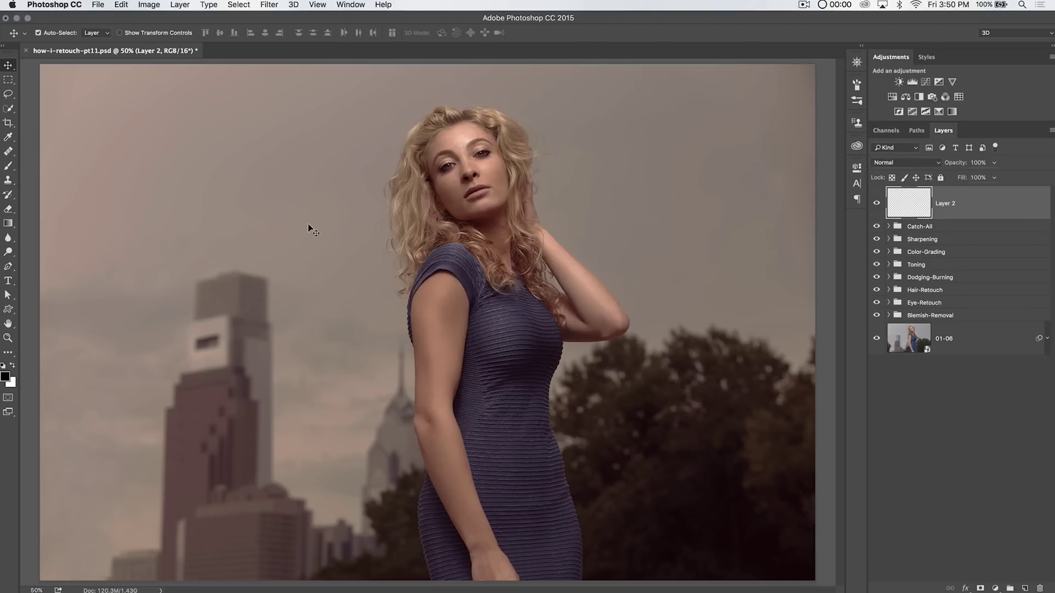
key(super+minus)
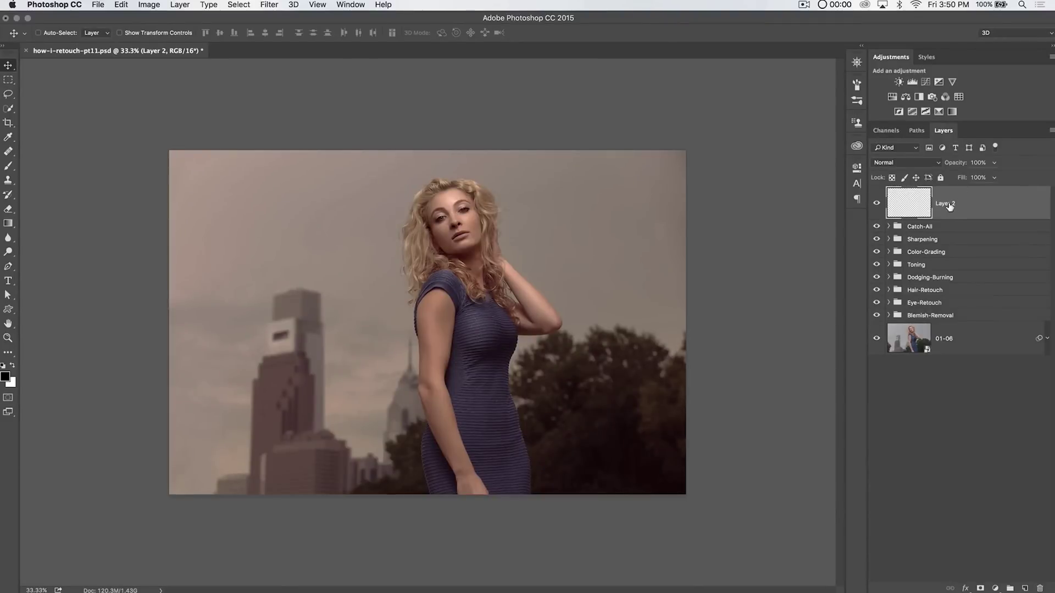
double_click(949, 207)
text(Lens)
key(BackSpace)
key(BackSpace)
key(BackSpace)
text(ens-flare-01)
key(Return)
Step: Set up a soft round 1900 px brush with white as the painting colour
click(9, 166)
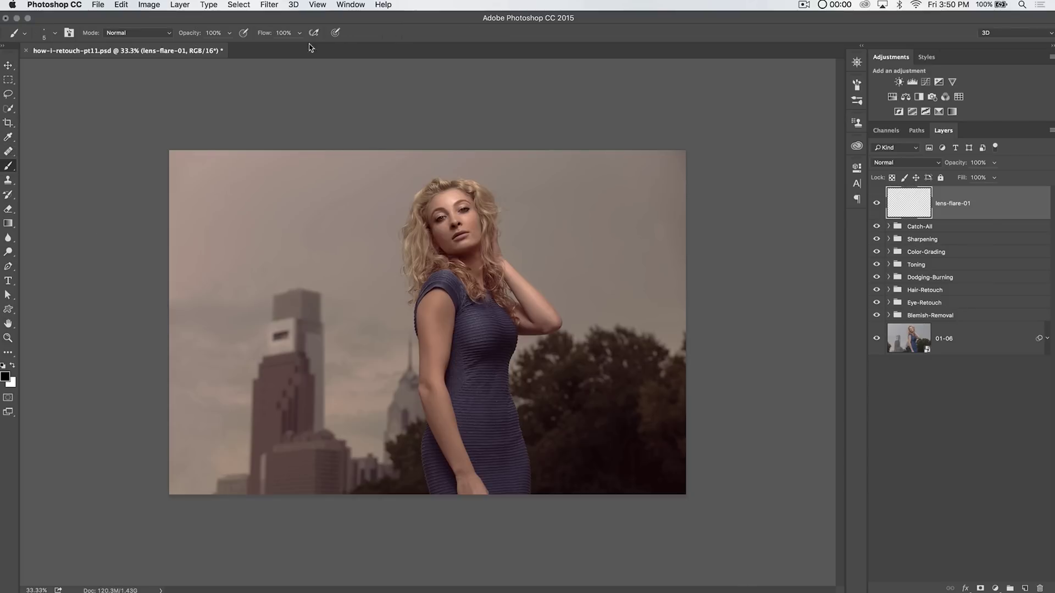
right_click(342, 304)
click(475, 584)
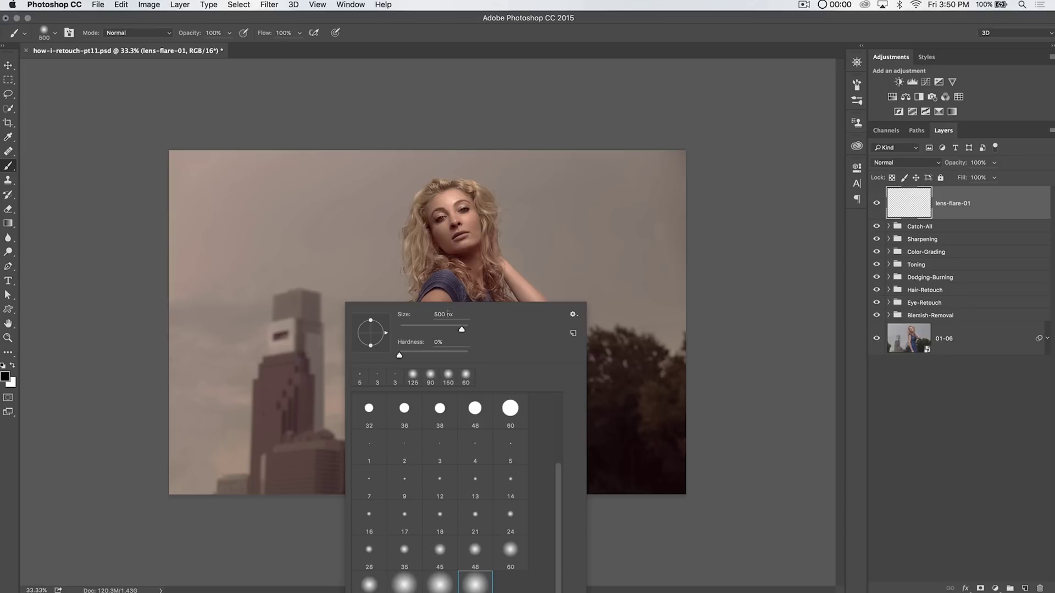
double_click(445, 313)
text(1200)
key(Tab)
double_click(442, 314)
text(1900)
key(Return)
click(299, 303)
key(super+z)
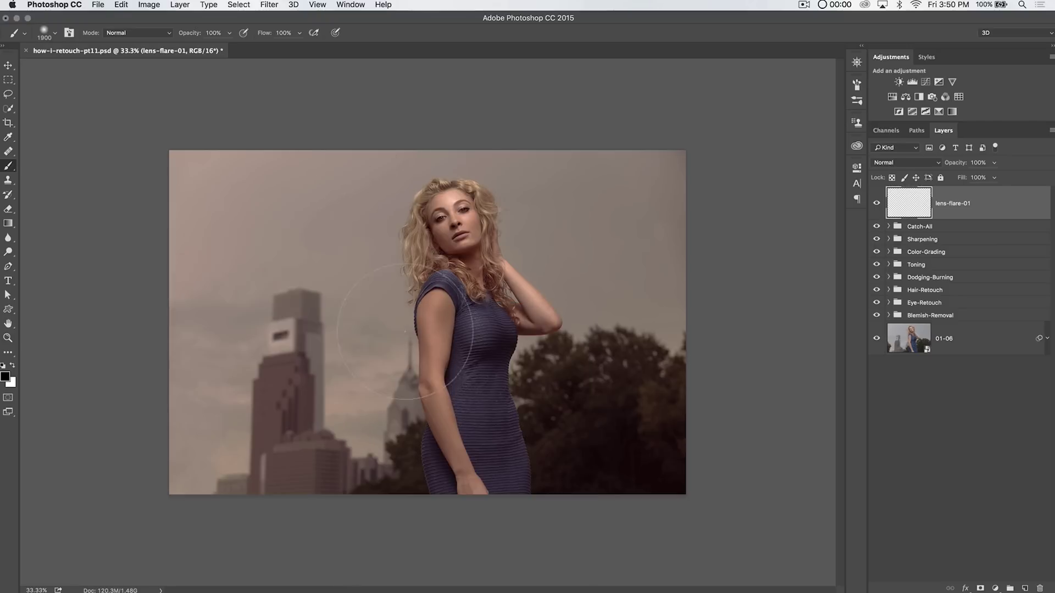
key(x)
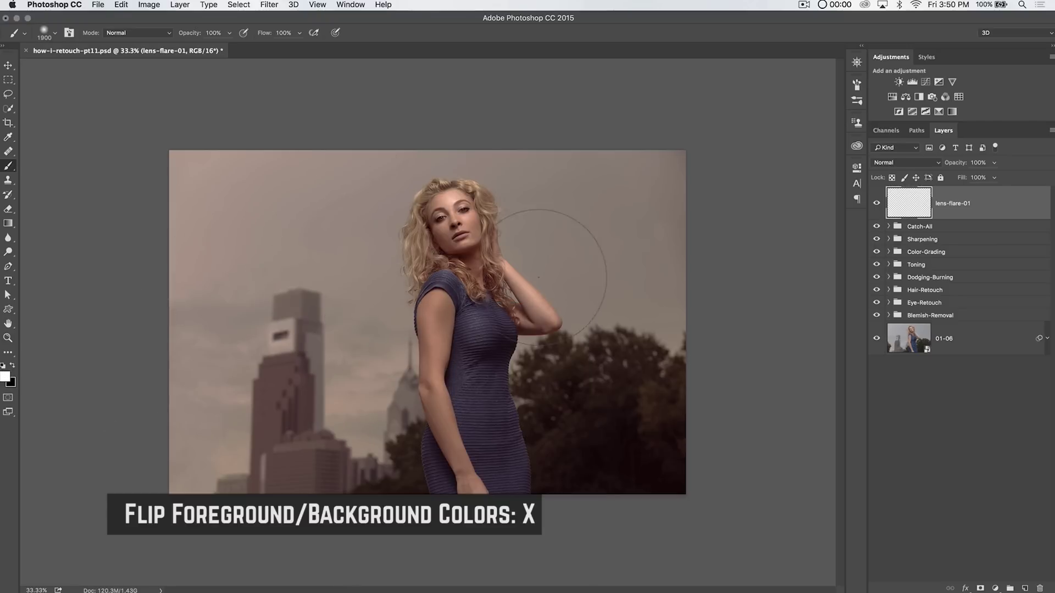
Step: Paint one white glow beside the shoulder, duplicate it as lens-flare-02, and reselect lens-flare-01
click(407, 327)
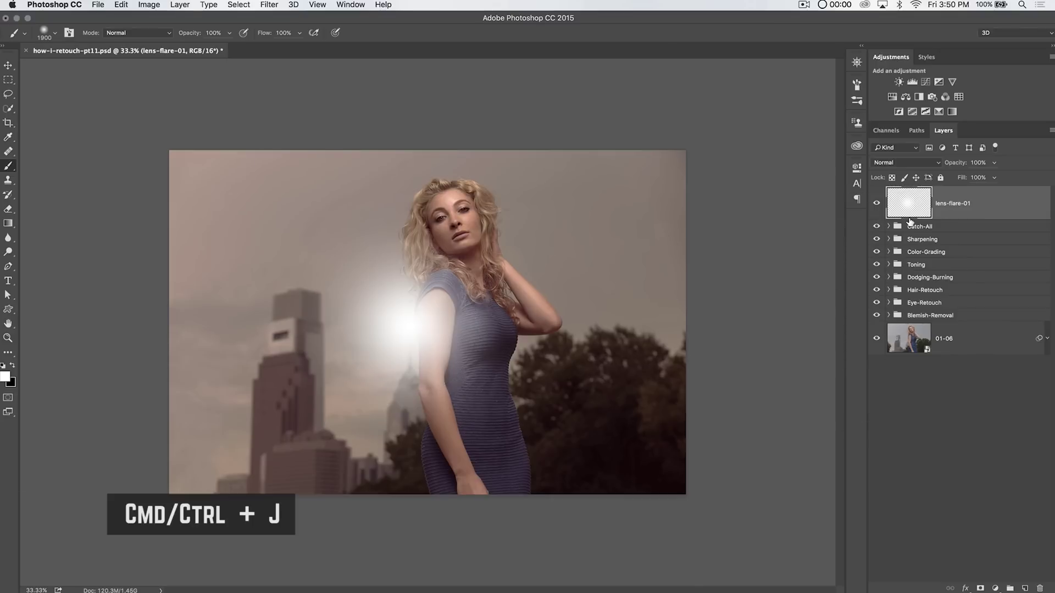
key(super+j)
double_click(970, 204)
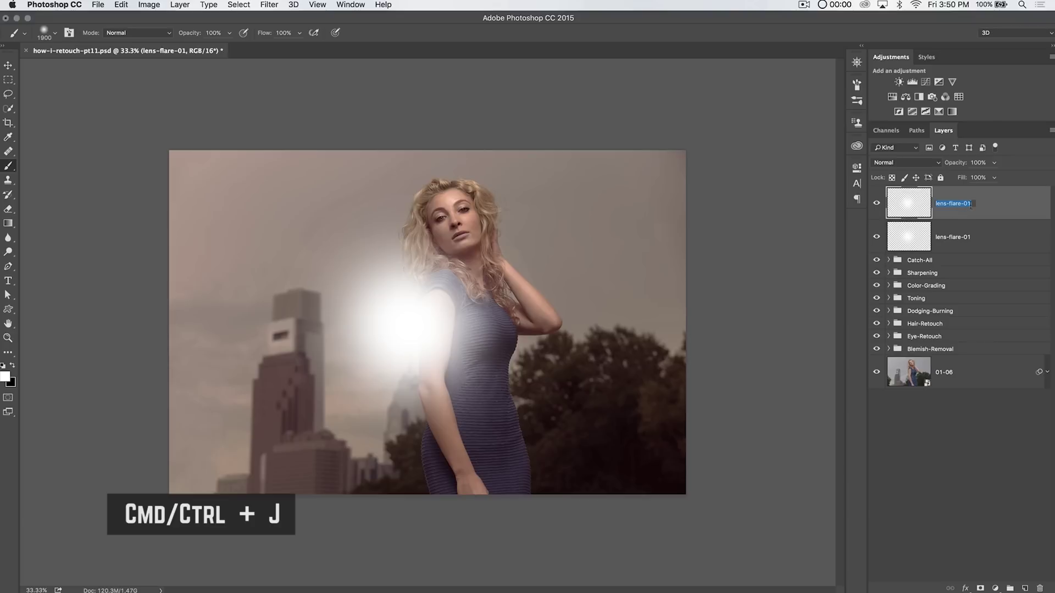
key(Right)
key(BackSpace)
text(2)
key(Return)
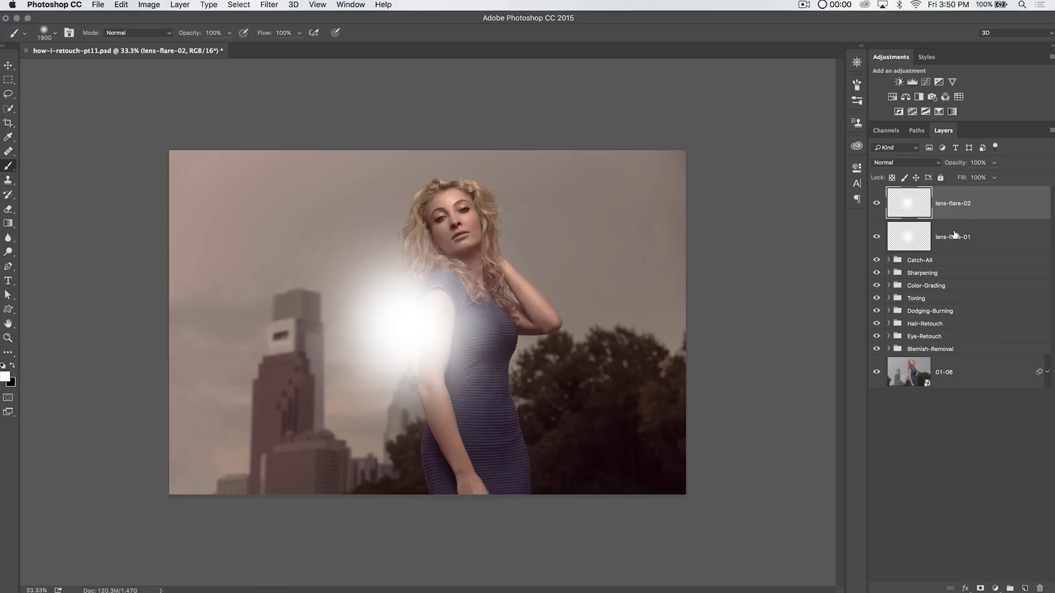
click(959, 240)
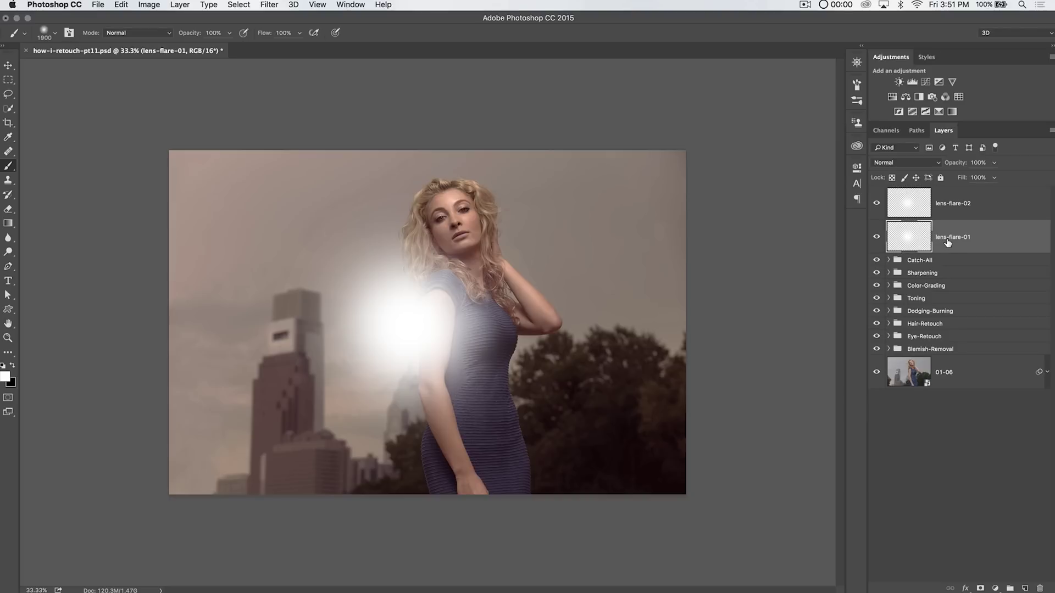
Step: Add a clipped, colorized Hue/Saturation layer tinting lens-flare-01 orange, and hide lens-flare-02
click(893, 98)
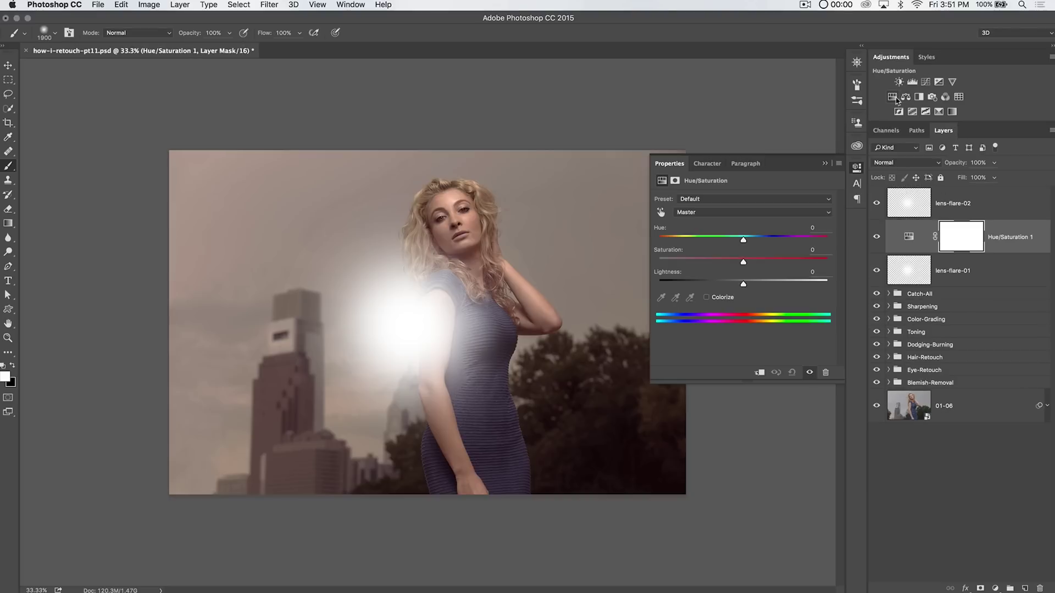
alt+click(930, 252)
click(714, 300)
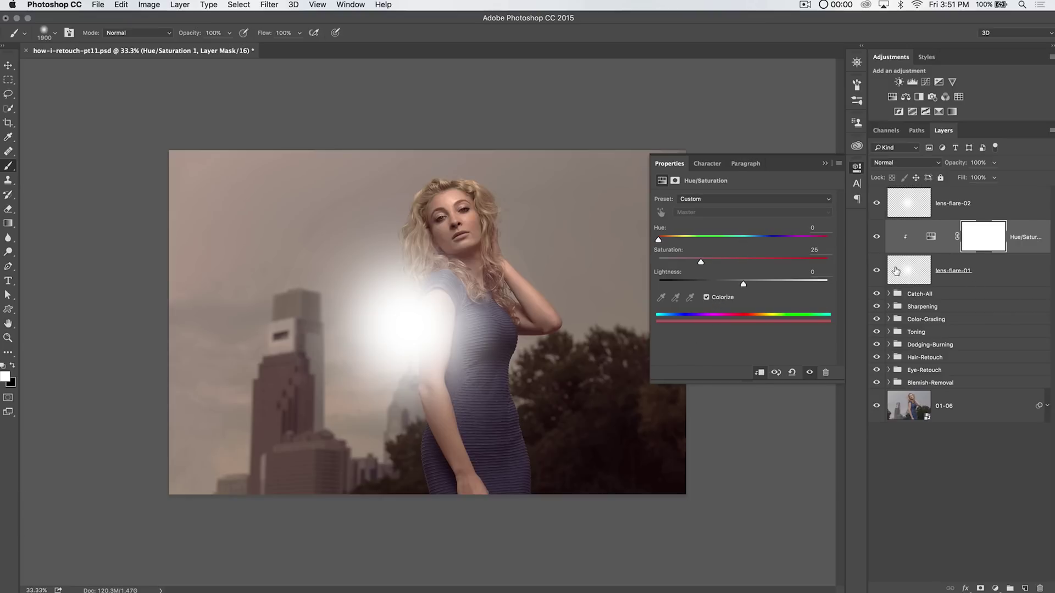
drag(716, 286, 702, 286)
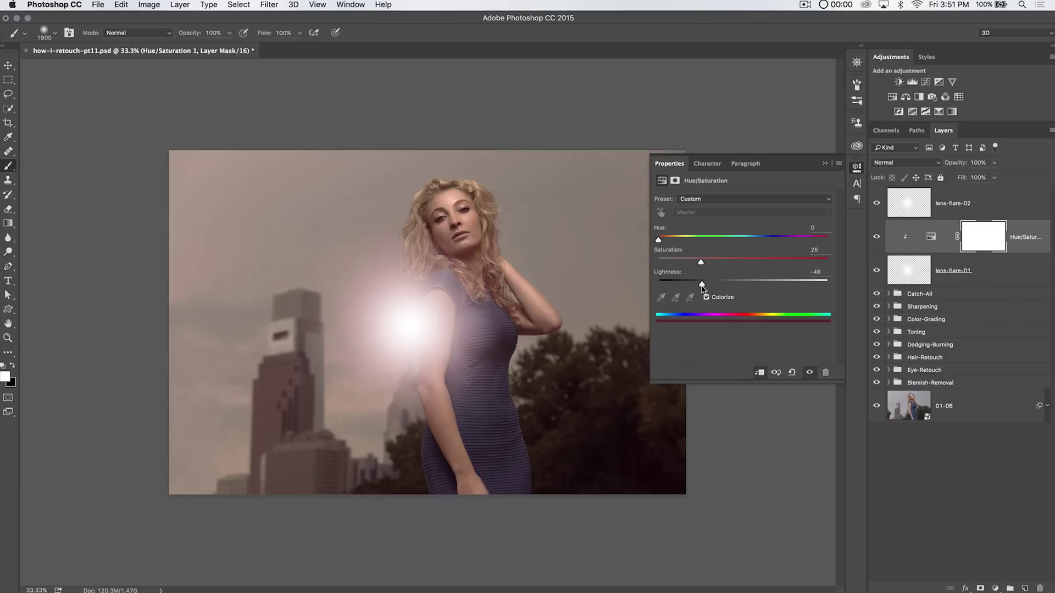
click(877, 203)
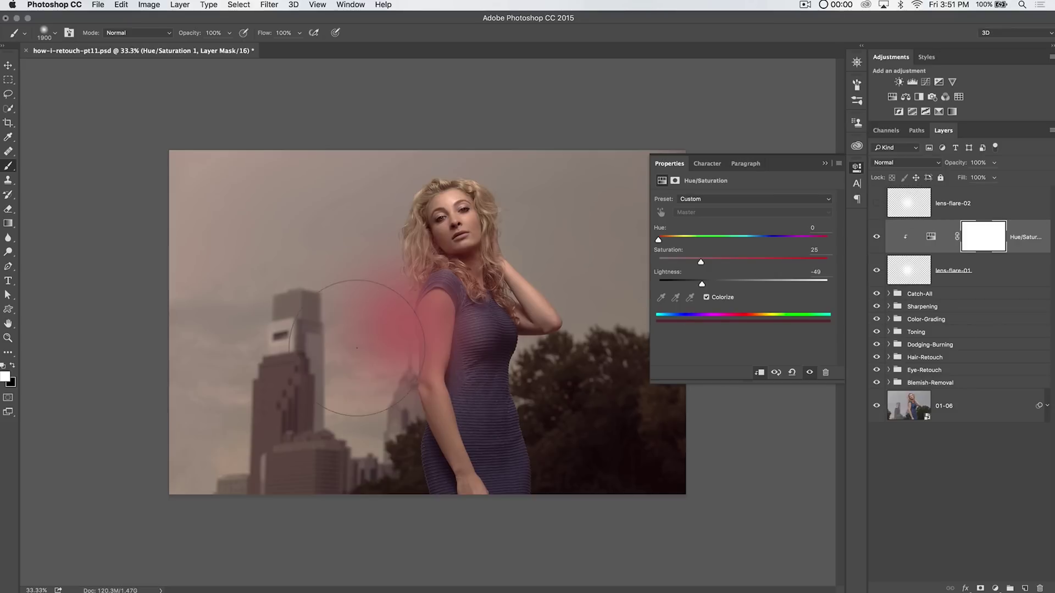
drag(701, 262, 778, 266)
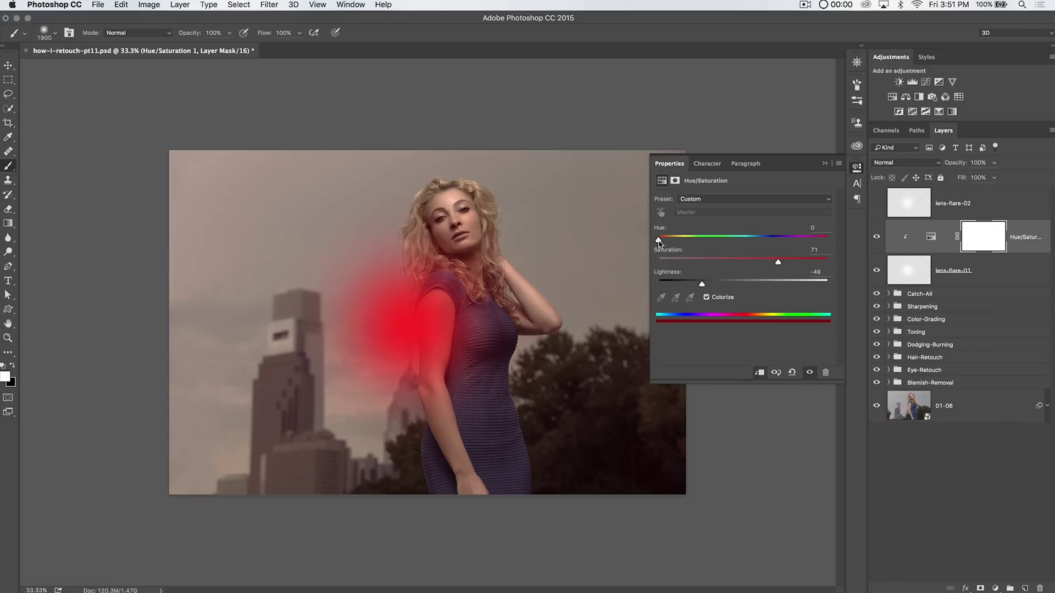
drag(659, 240, 673, 242)
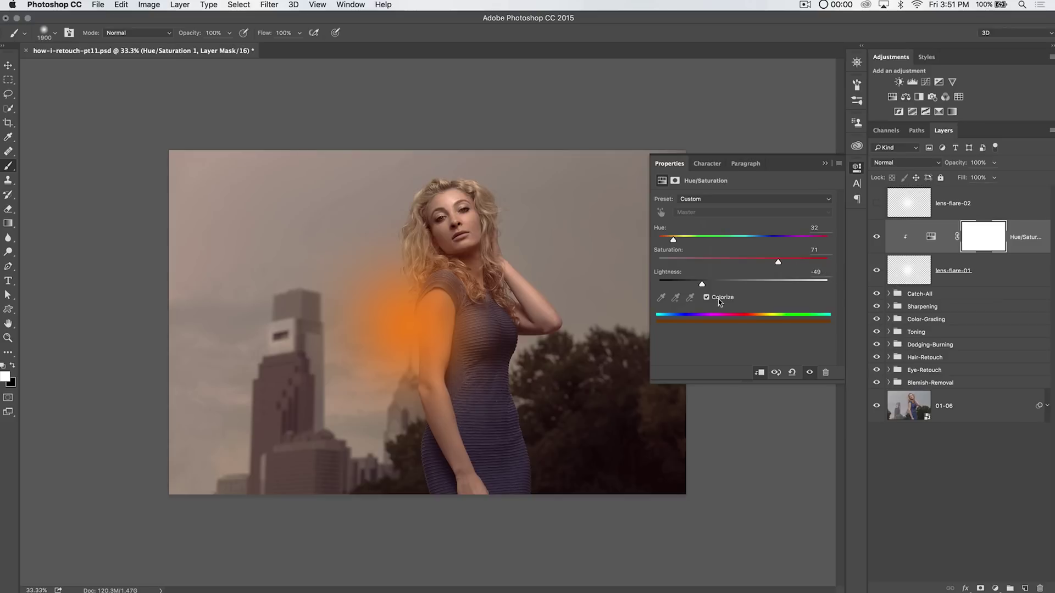
Step: Fine-tune the orange to about Hue 30, Saturation 77, Lightness -43, then reselect lens-flare-01
drag(704, 285, 706, 285)
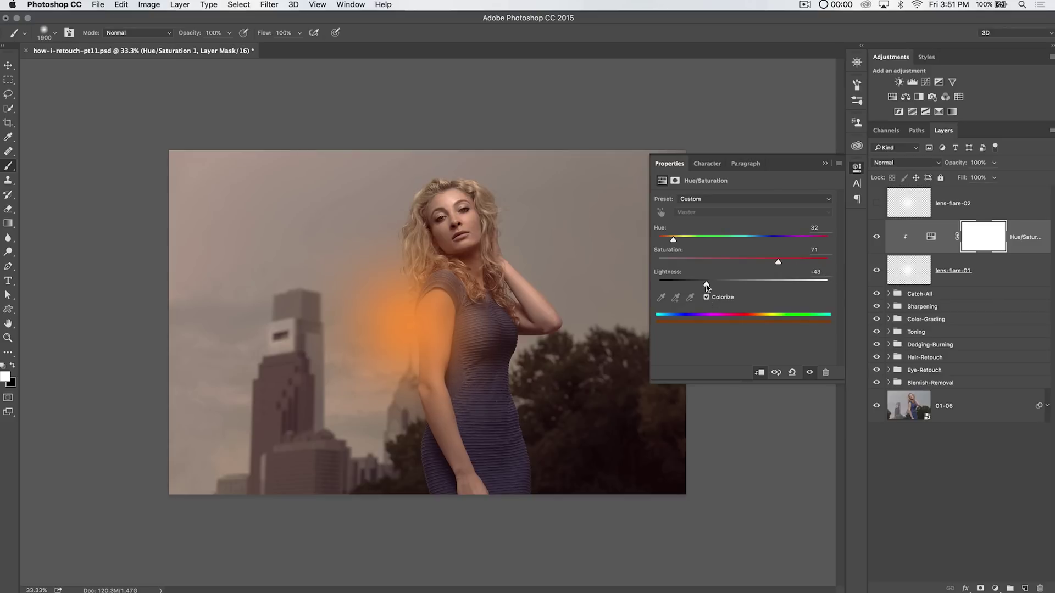
drag(780, 263, 815, 264)
drag(674, 242, 672, 240)
click(856, 168)
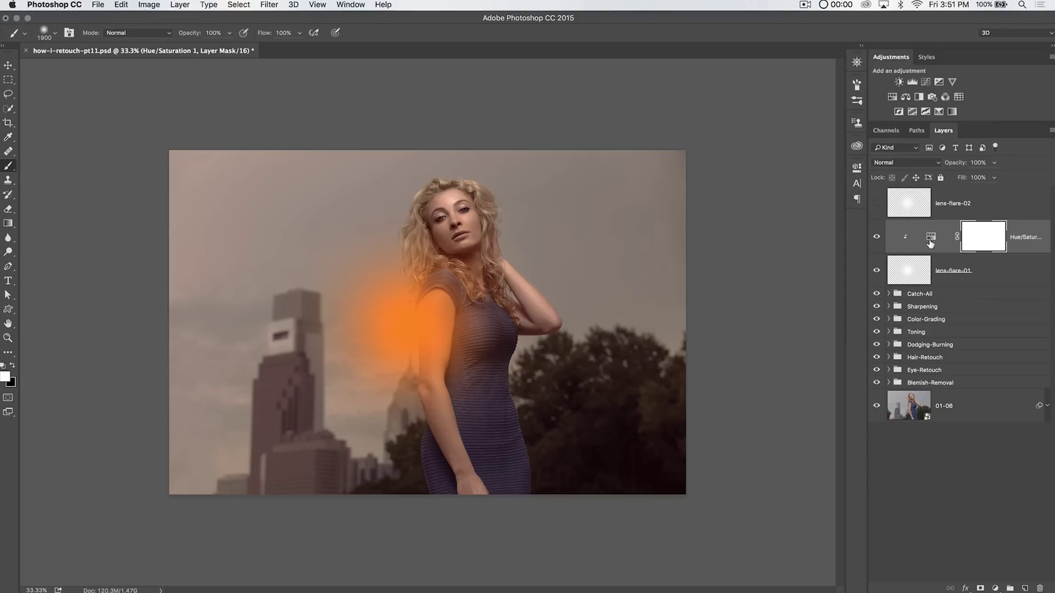
click(923, 279)
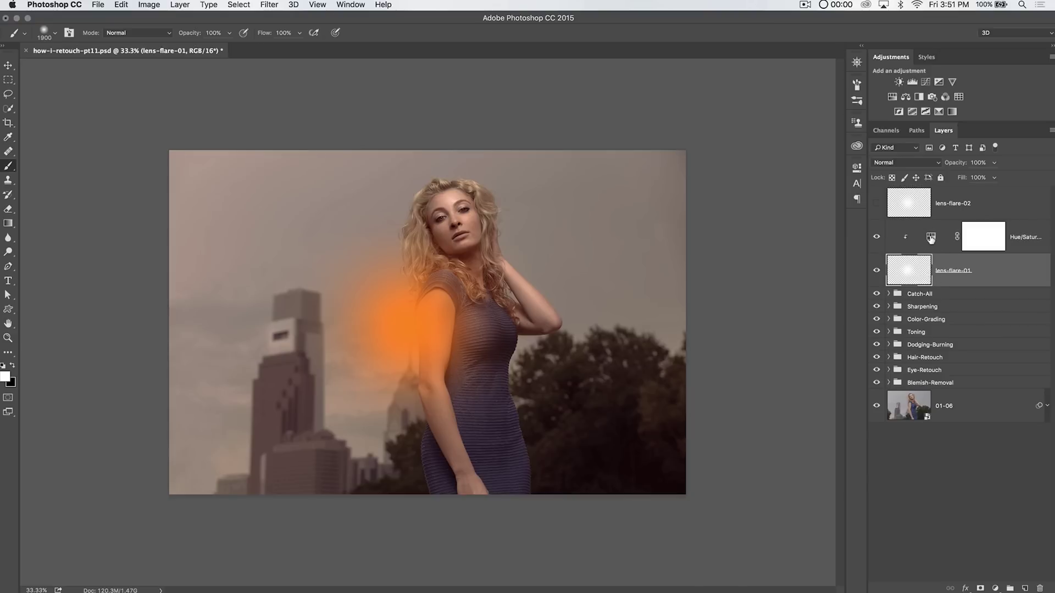
key(super+t)
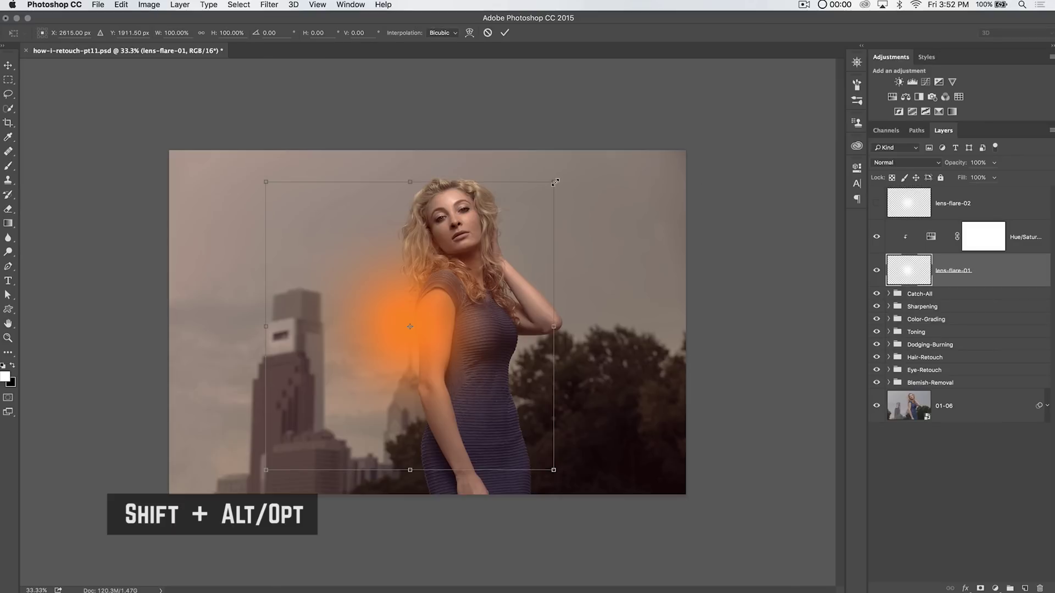
Step: Enlarge the orange glow from its centre and make lens-flare-02 visible again
drag(555, 182, 596, 150)
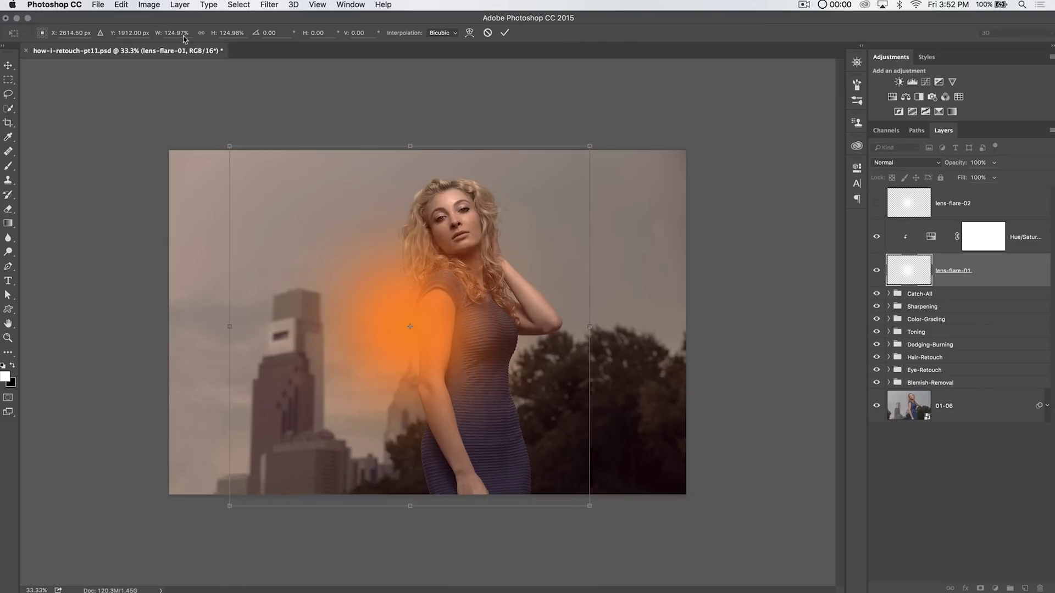
click(505, 32)
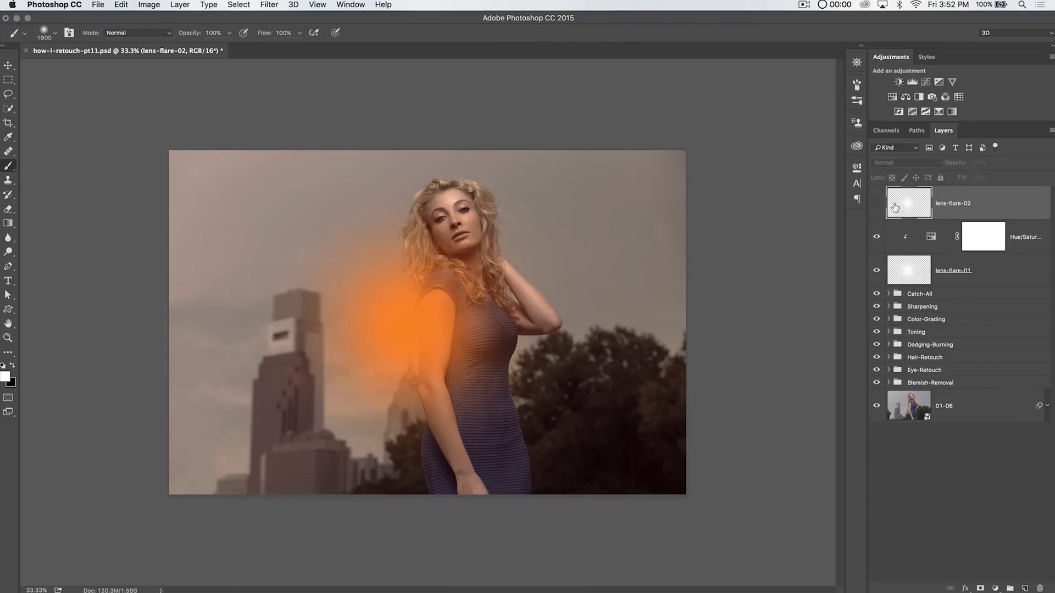
click(878, 204)
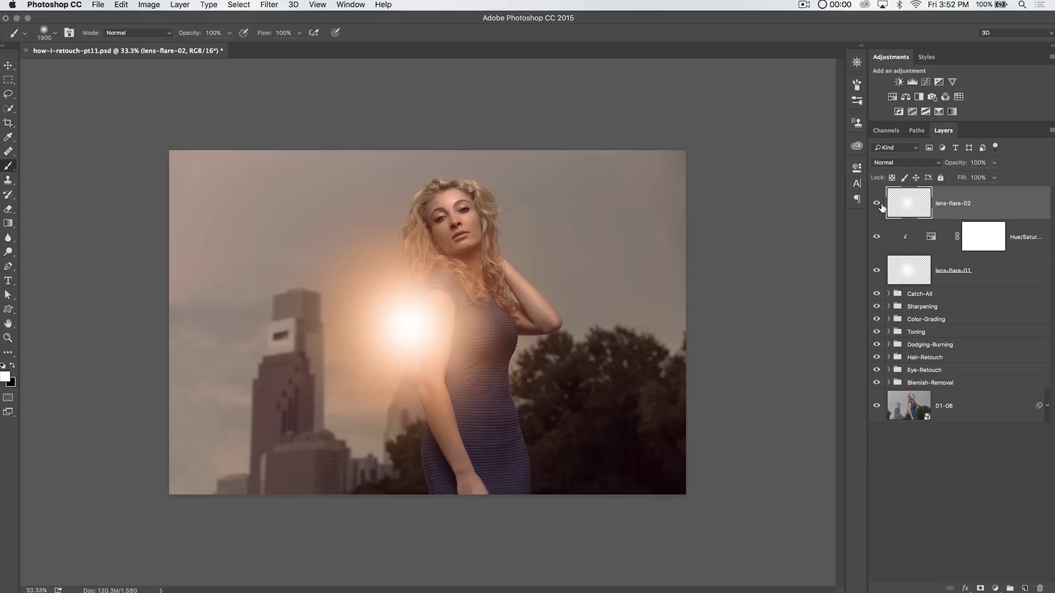
click(878, 204)
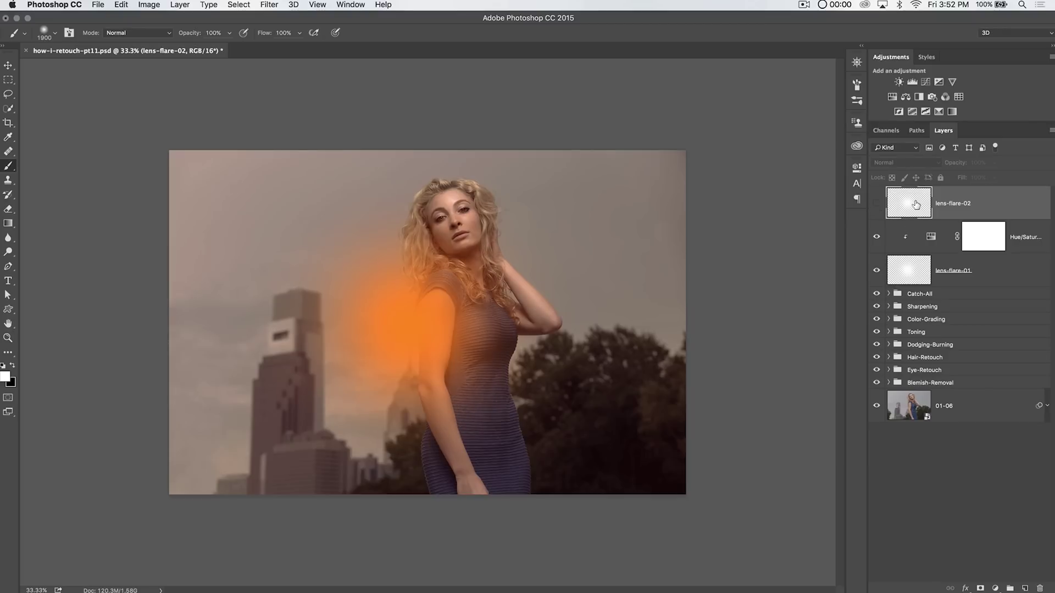
click(878, 202)
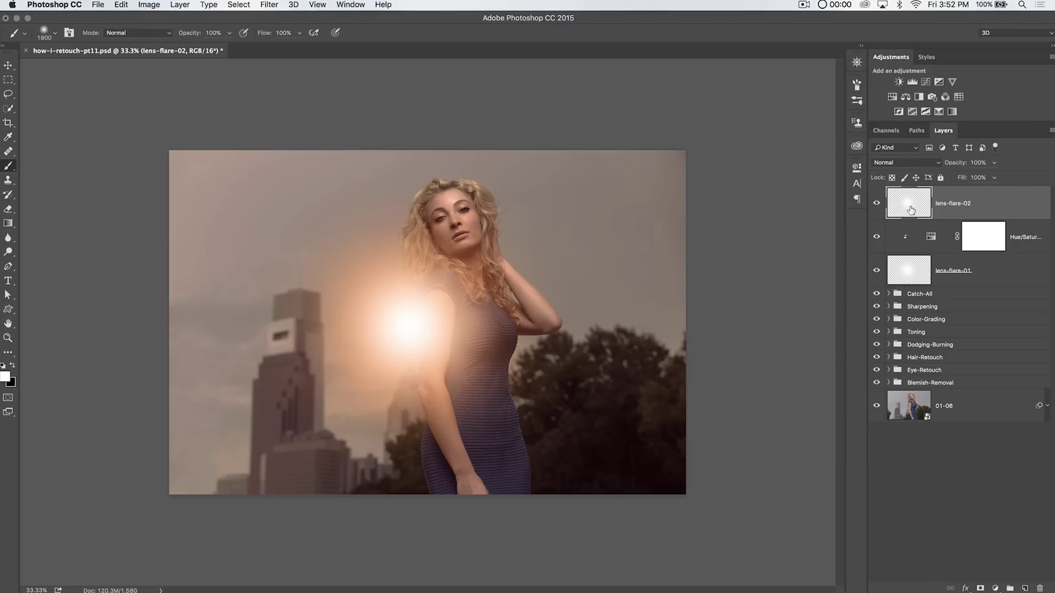
Step: Blend lens-flare-02 as Linear Dodge (Add) at 45% fill and lens-flare-01 as Screen
click(895, 162)
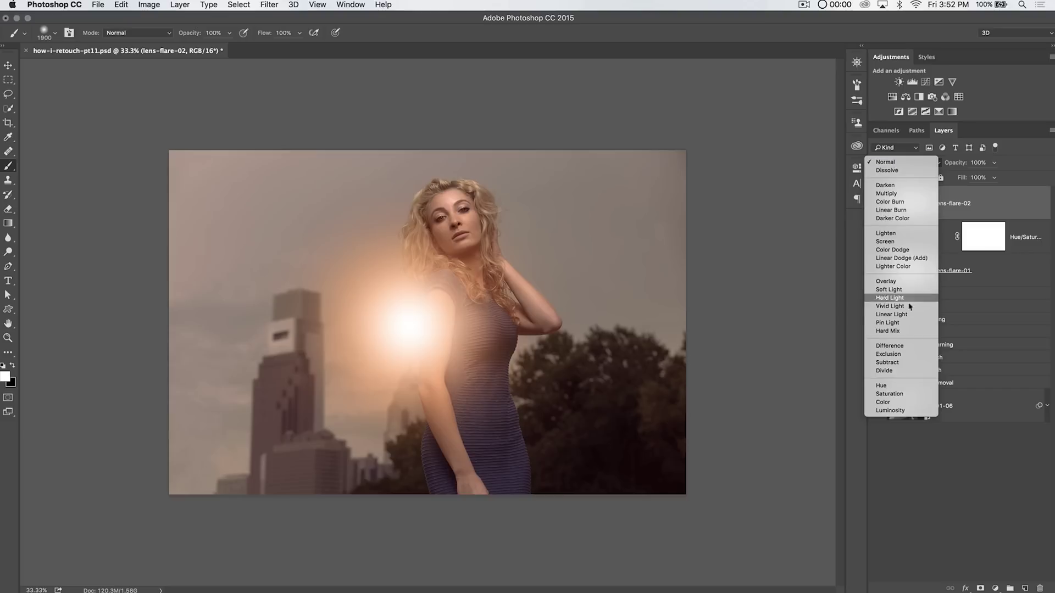
click(915, 259)
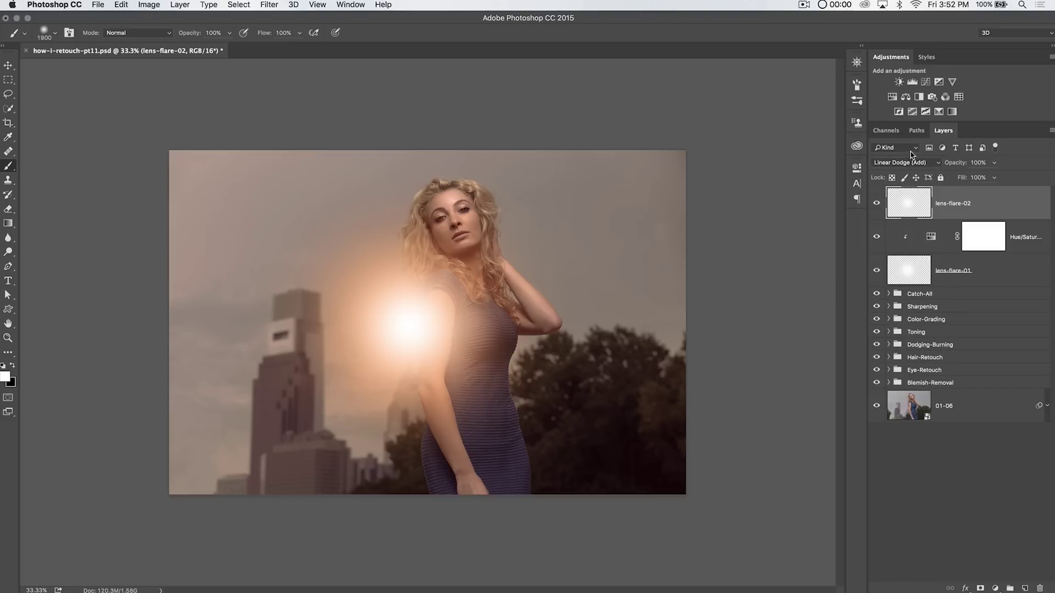
click(939, 279)
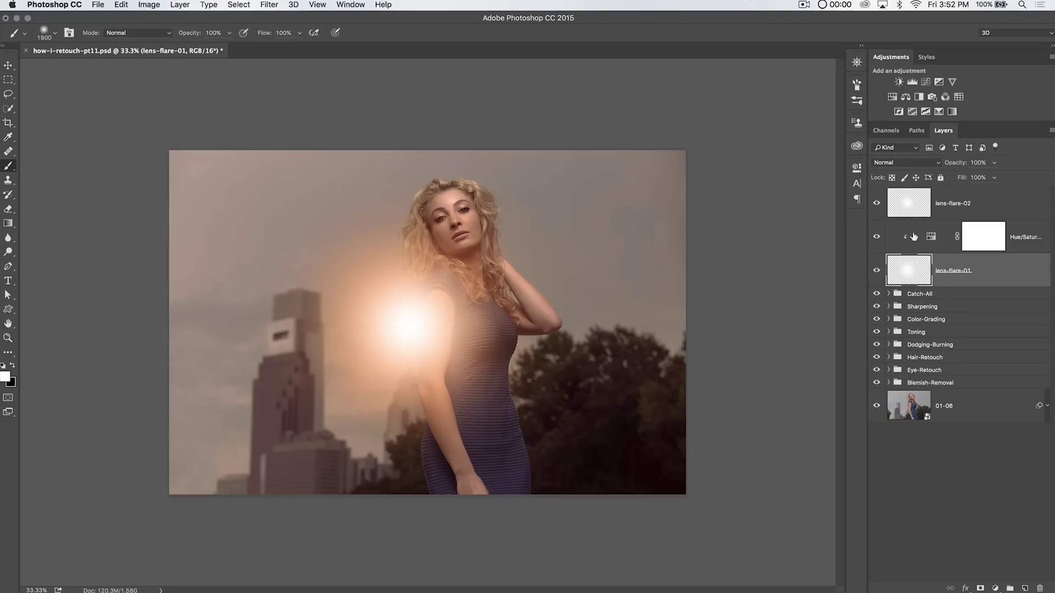
click(915, 164)
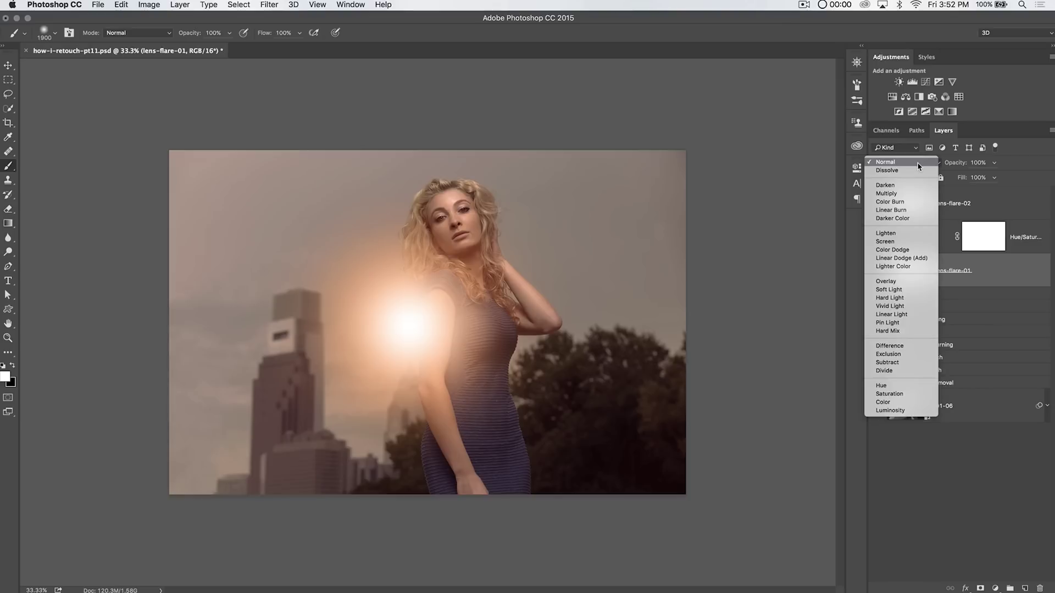
click(896, 242)
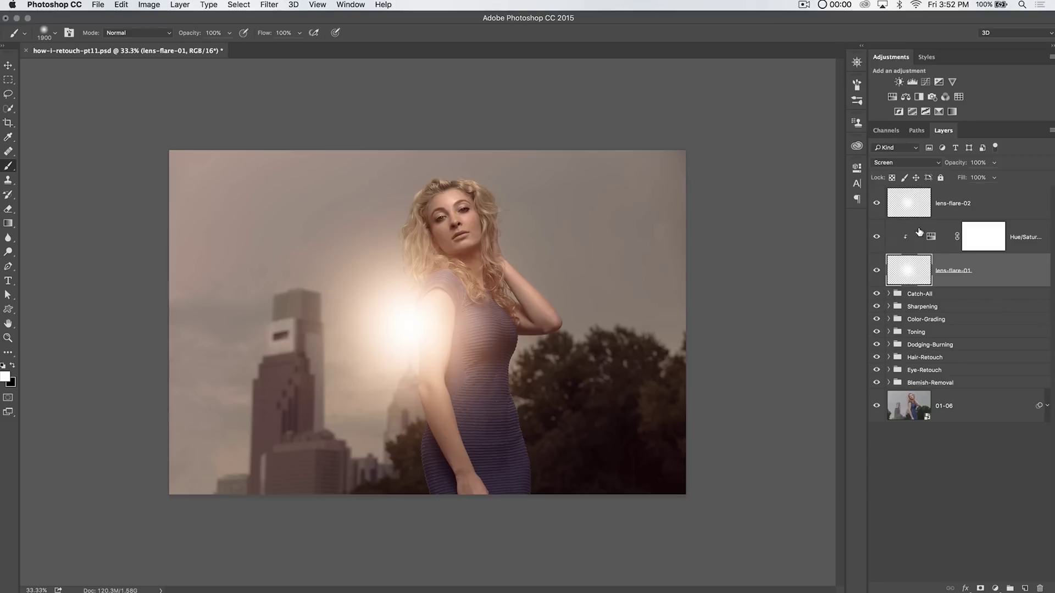
click(916, 205)
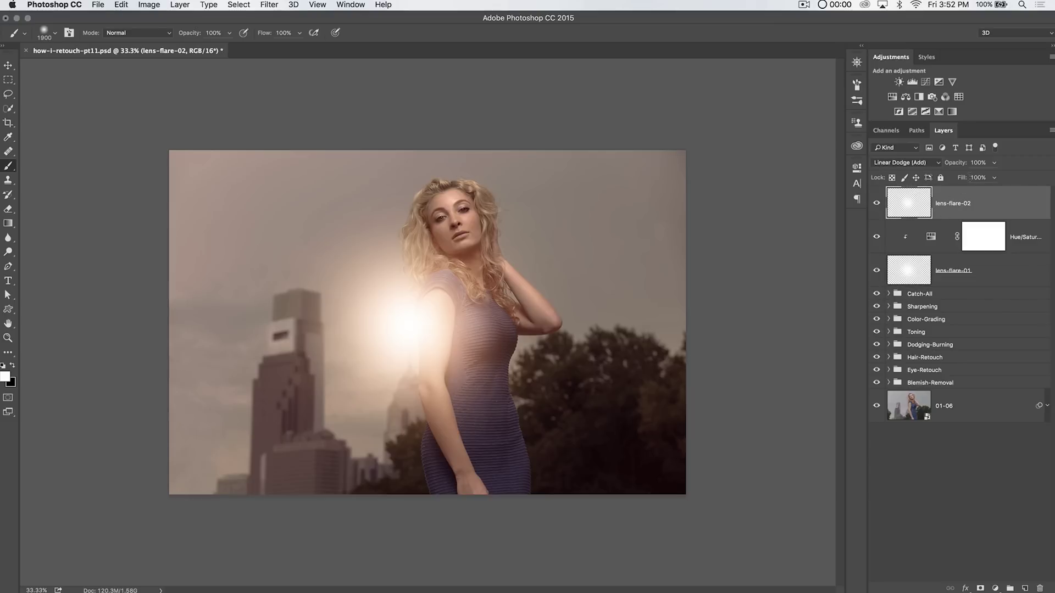
drag(961, 180, 929, 179)
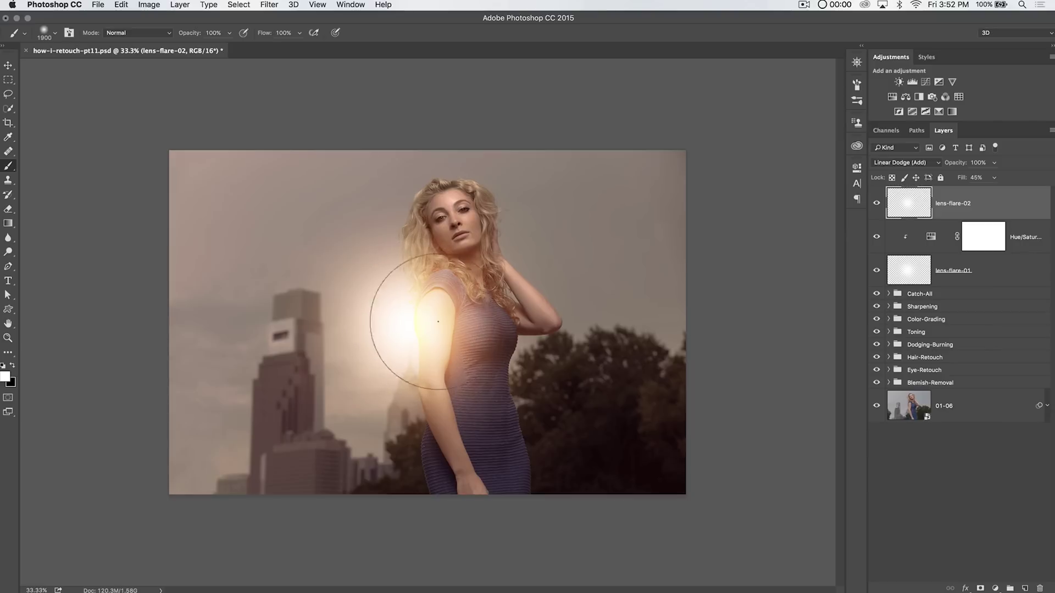
Step: Lower lens-flare-02's fill to 28% and lens-flare-01's opacity to 83%
click(951, 271)
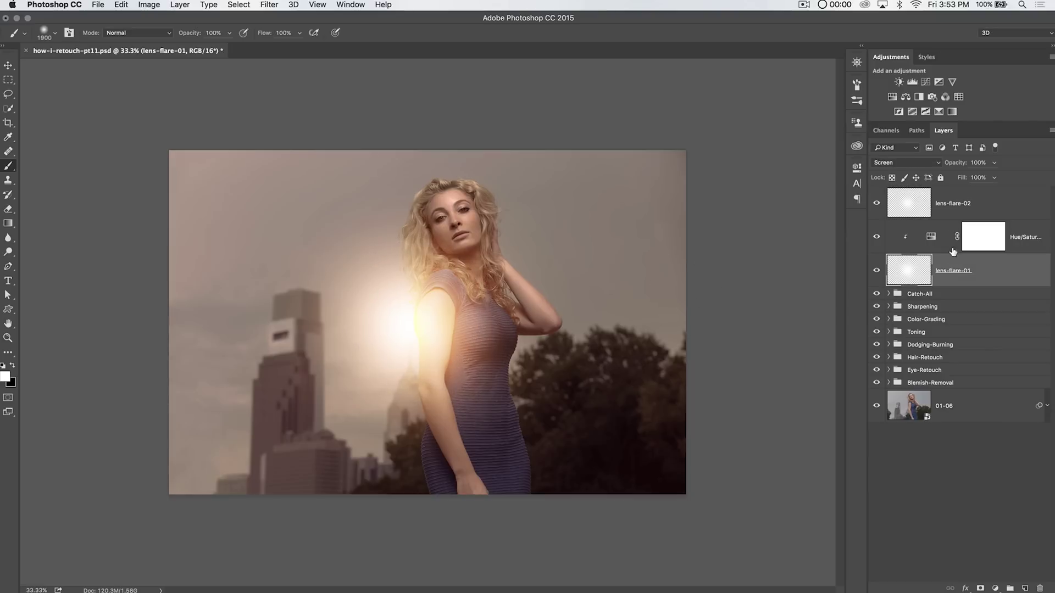
drag(957, 164, 954, 164)
click(953, 204)
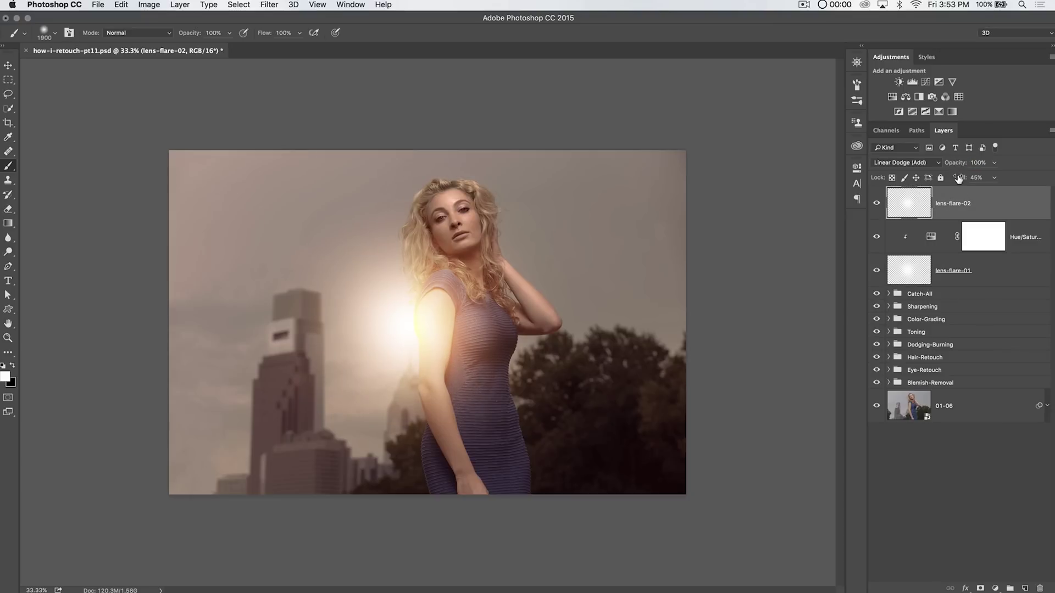
drag(959, 179, 952, 179)
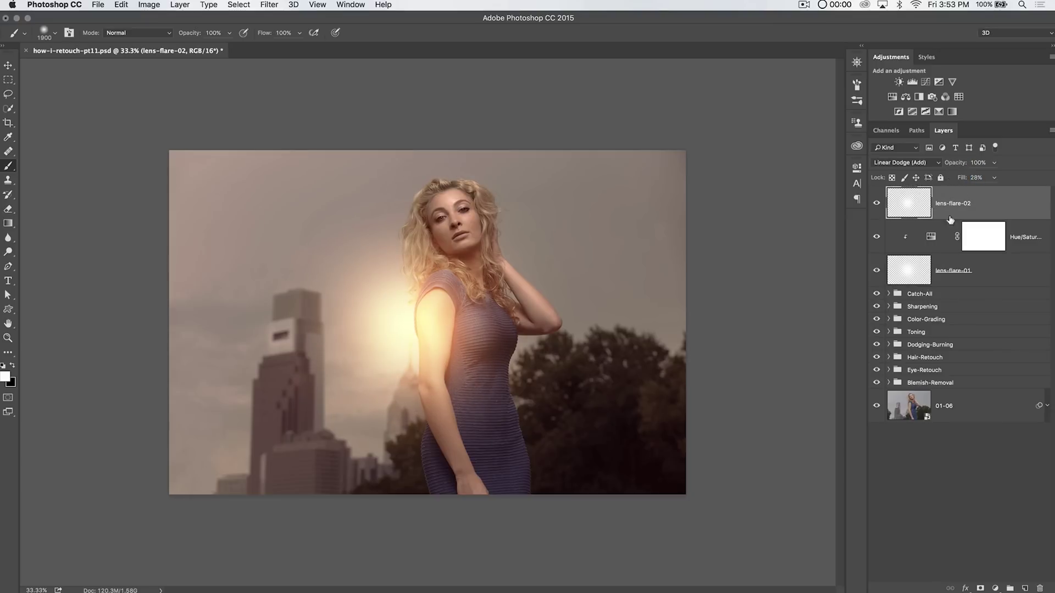
click(954, 278)
drag(957, 167, 953, 168)
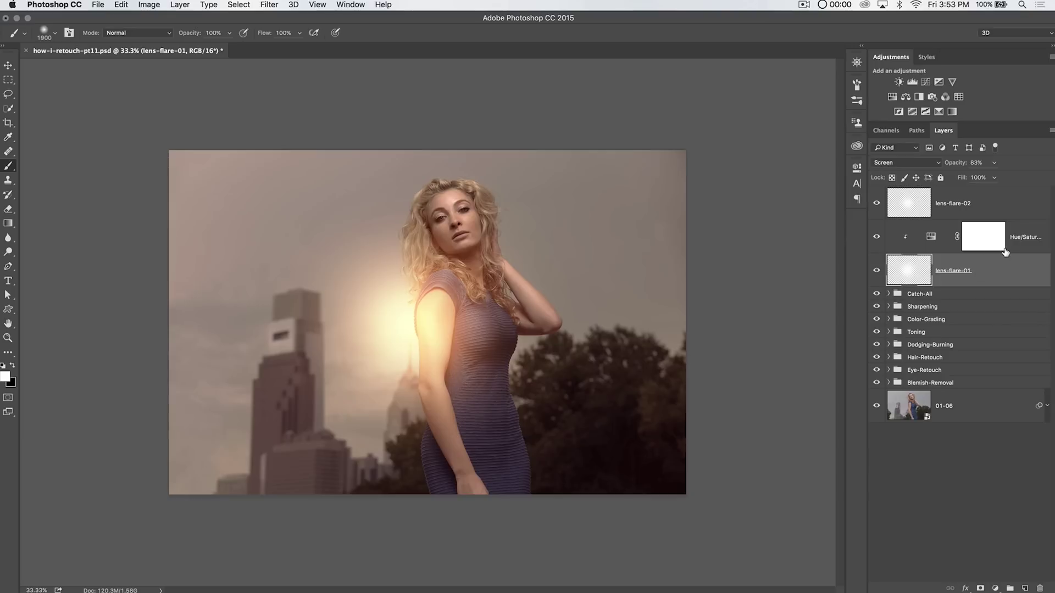
Step: Group the three flare layers into a group named Lens-Flare
shift+click(1001, 200)
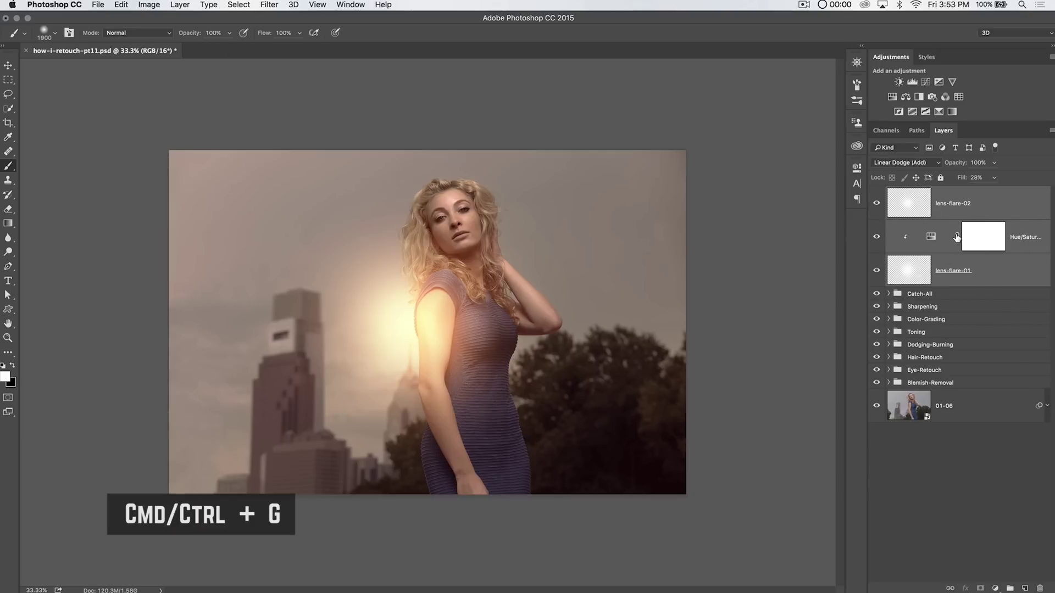
key(super+g)
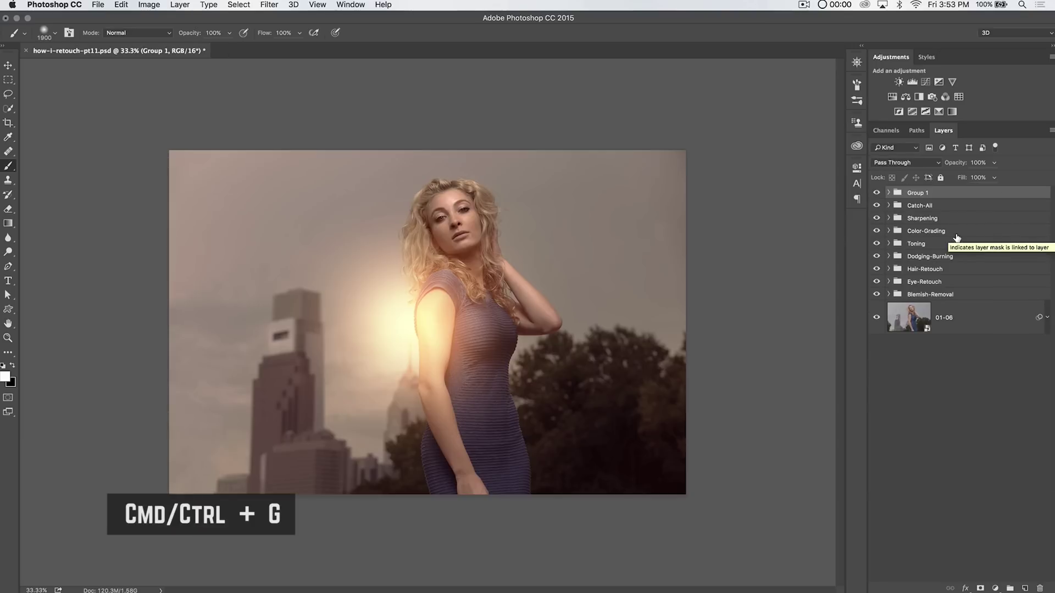
double_click(918, 193)
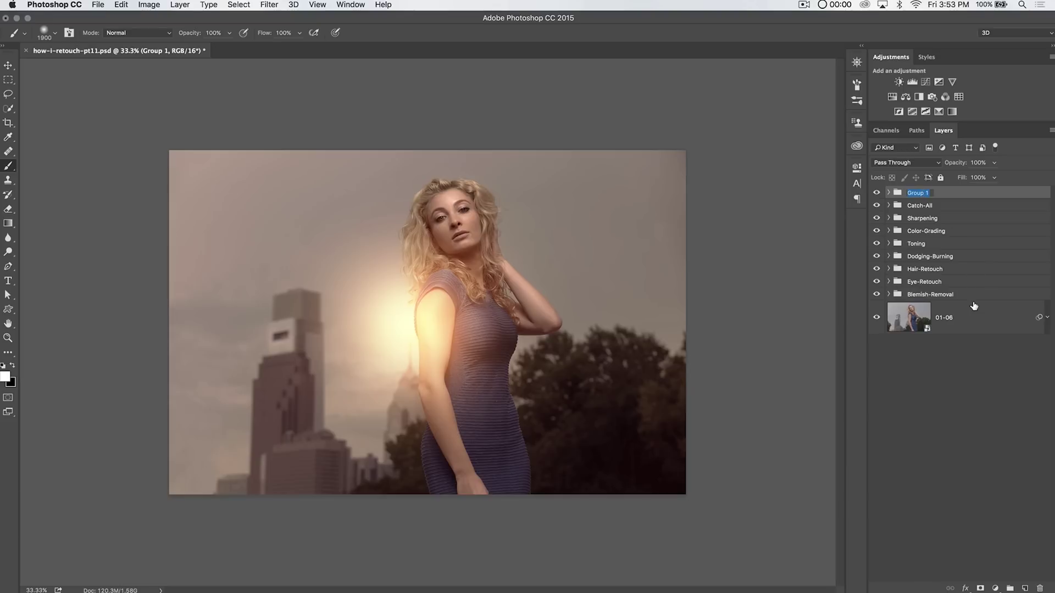
text(Lens-Flare)
key(Return)
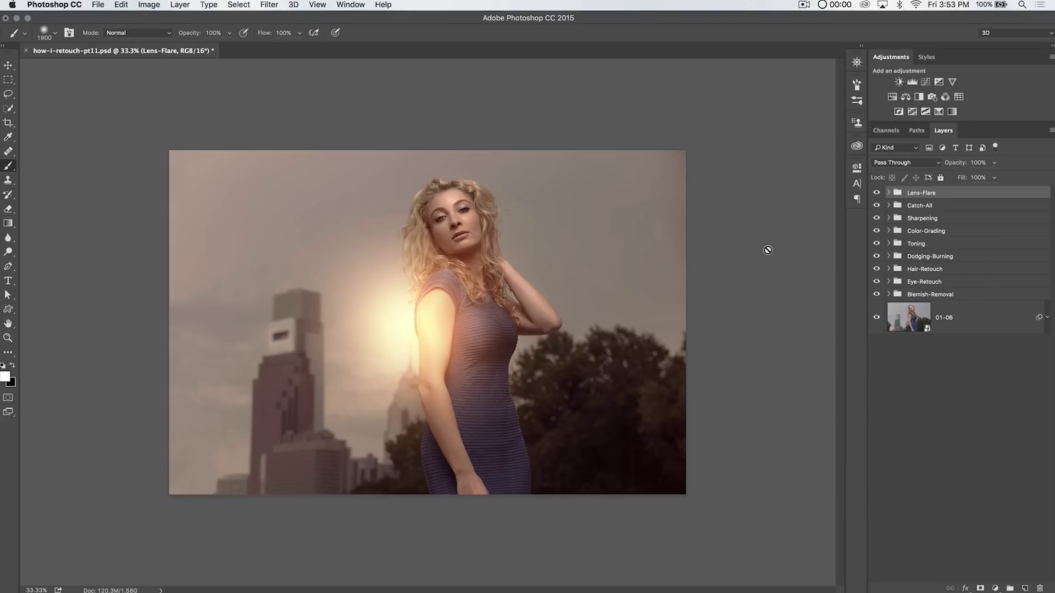
key(super+minus)
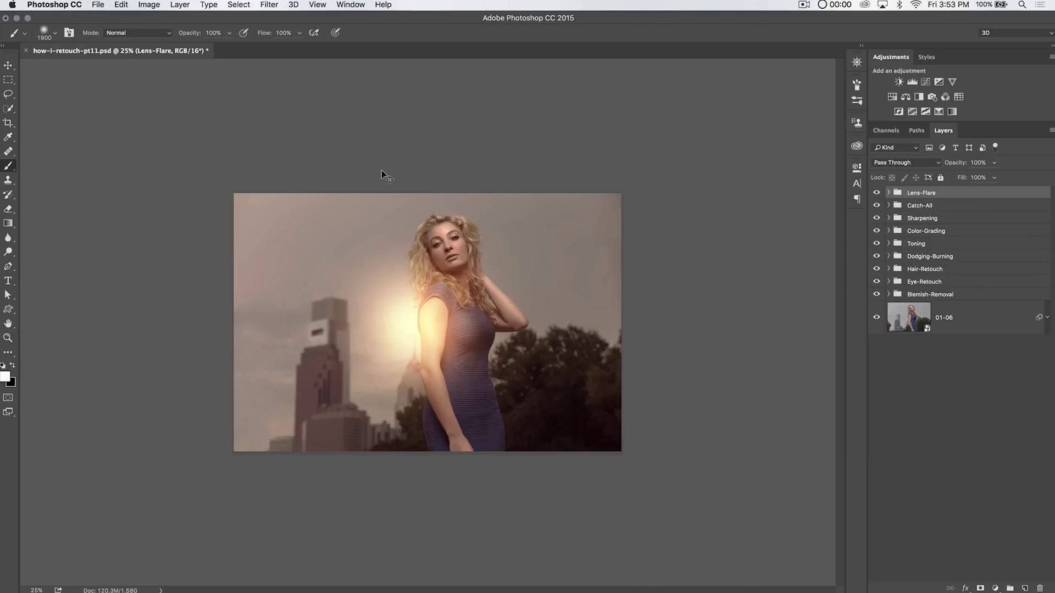
key(super+t)
Step: Scale the Lens-Flare group to about 377% and move its glow toward the upper left
drag(466, 321, 375, 303)
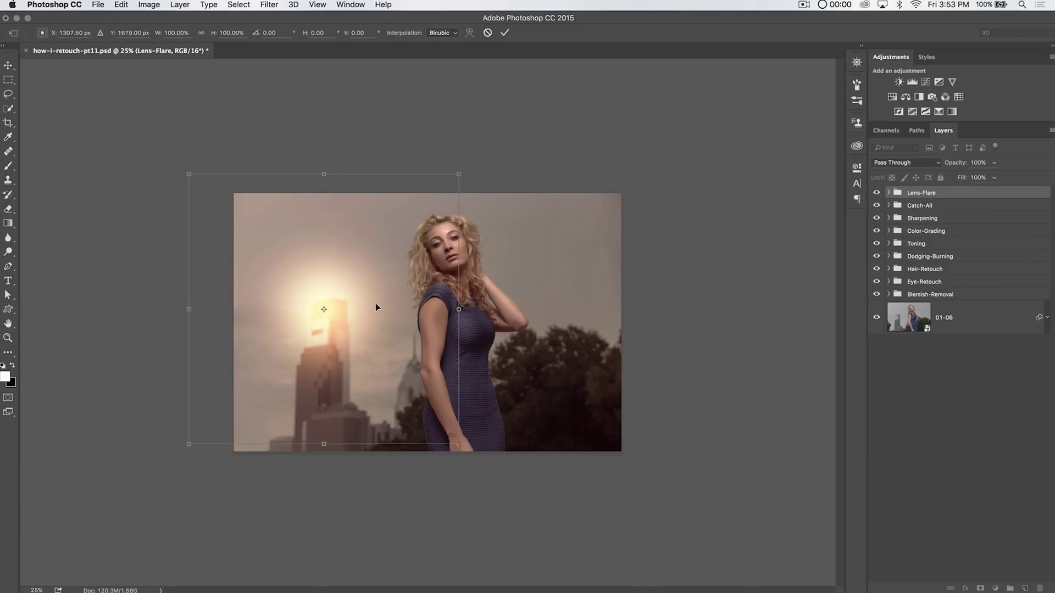
key(super+minus)
key(super+minus)
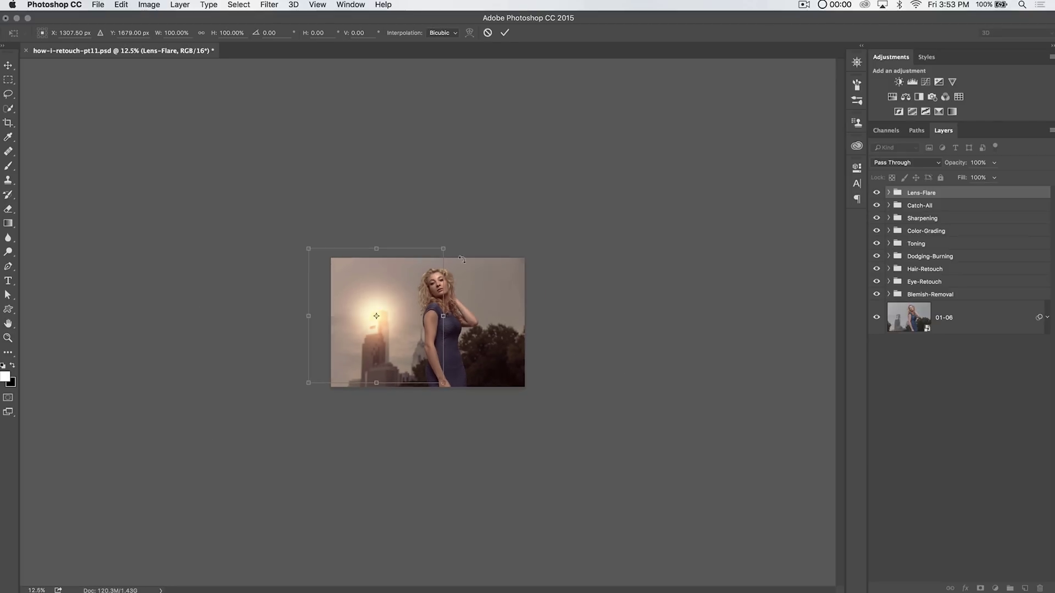
drag(444, 249, 689, 147)
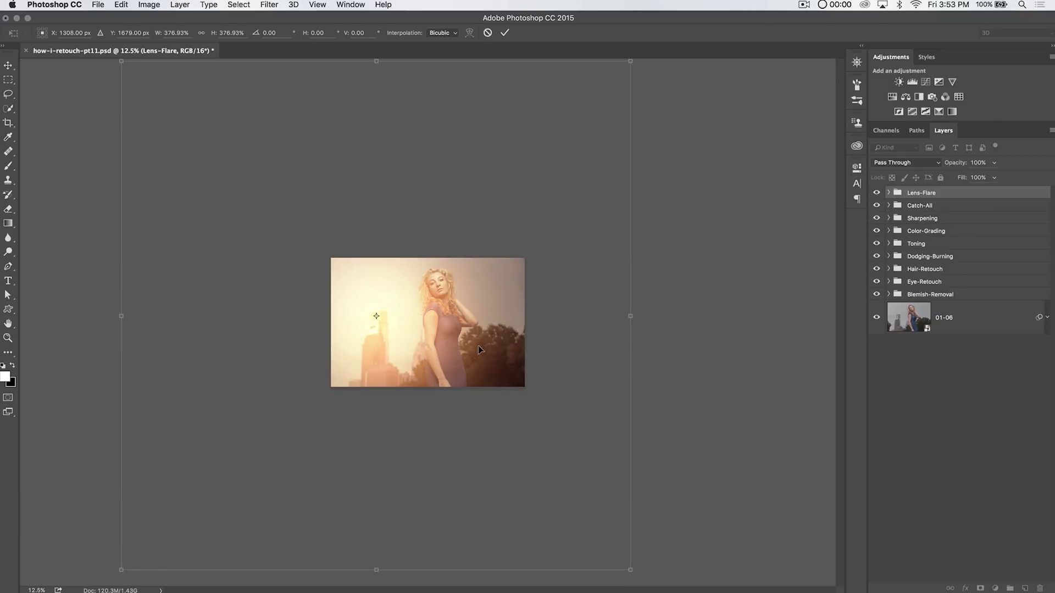
drag(476, 346, 381, 344)
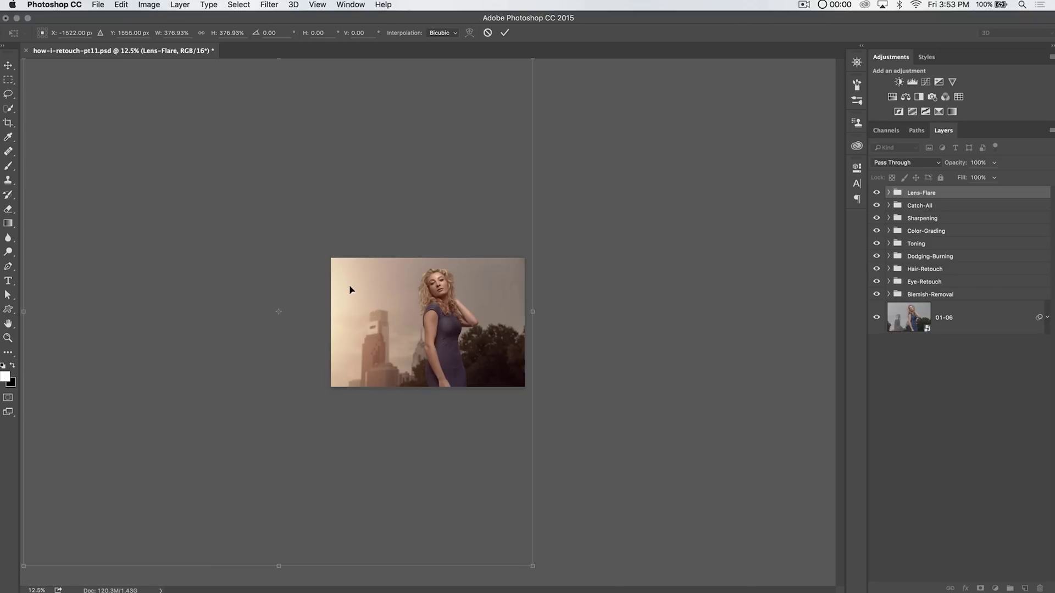
drag(349, 286, 348, 282)
key(super+minus)
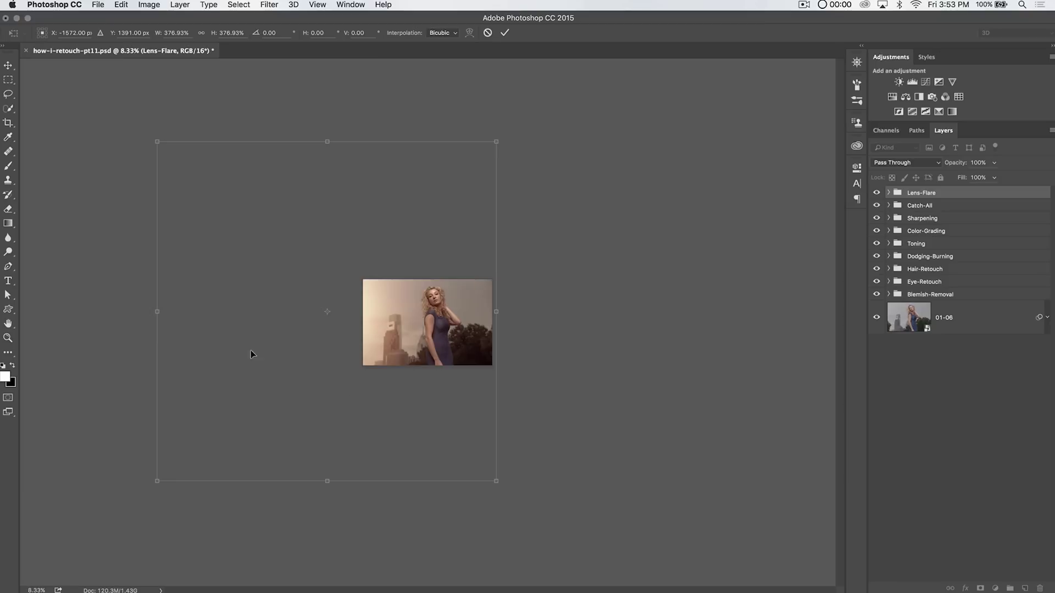
drag(321, 361, 347, 322)
Step: Distort the flare in perspective to about 538% by 441% at -8.68°, and commit it
right_click(387, 317)
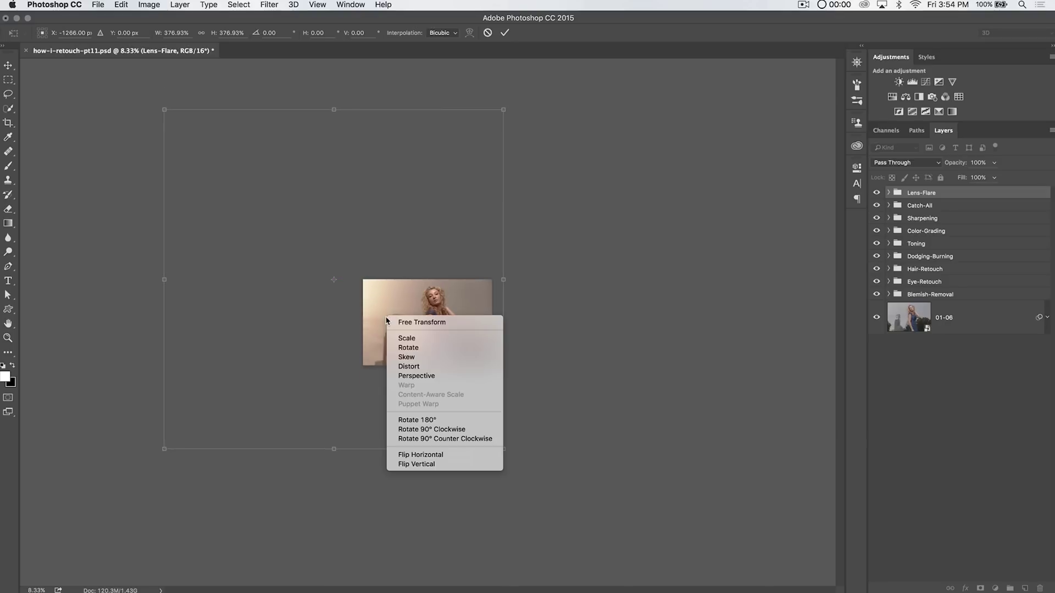
click(412, 377)
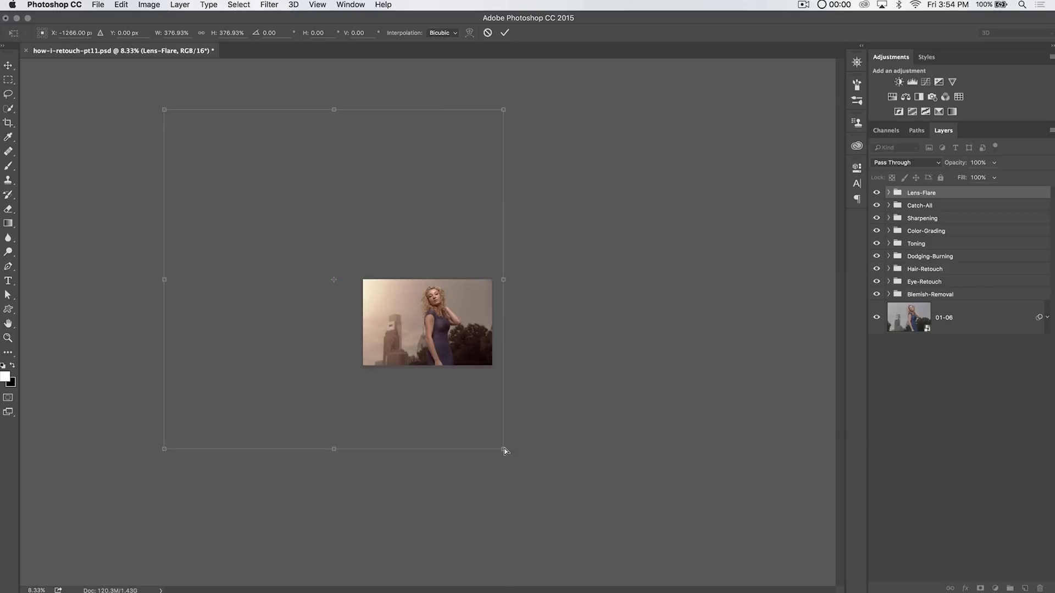
drag(506, 450, 579, 437)
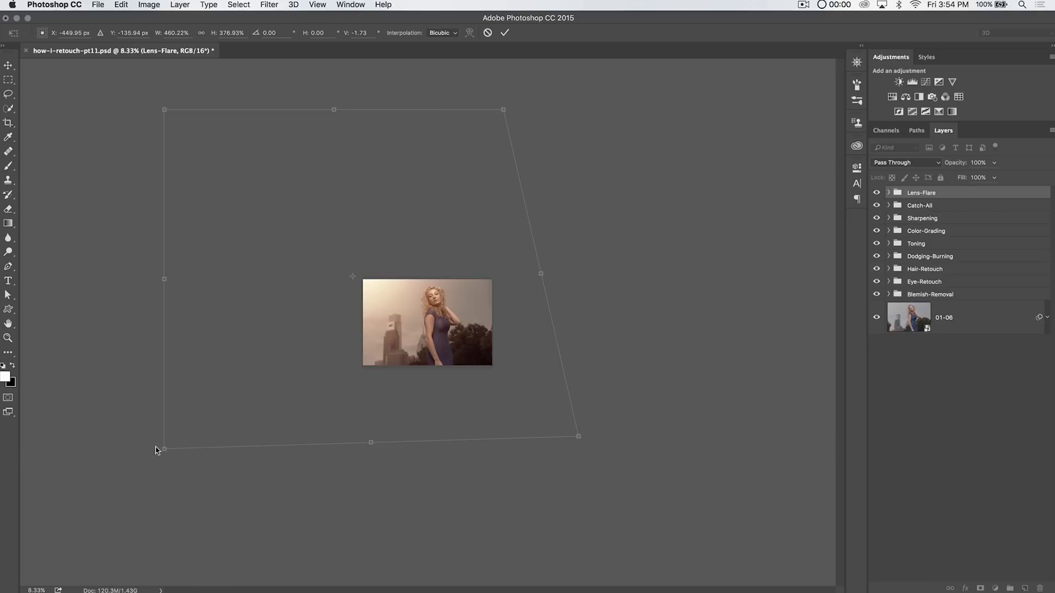
drag(164, 450, 100, 510)
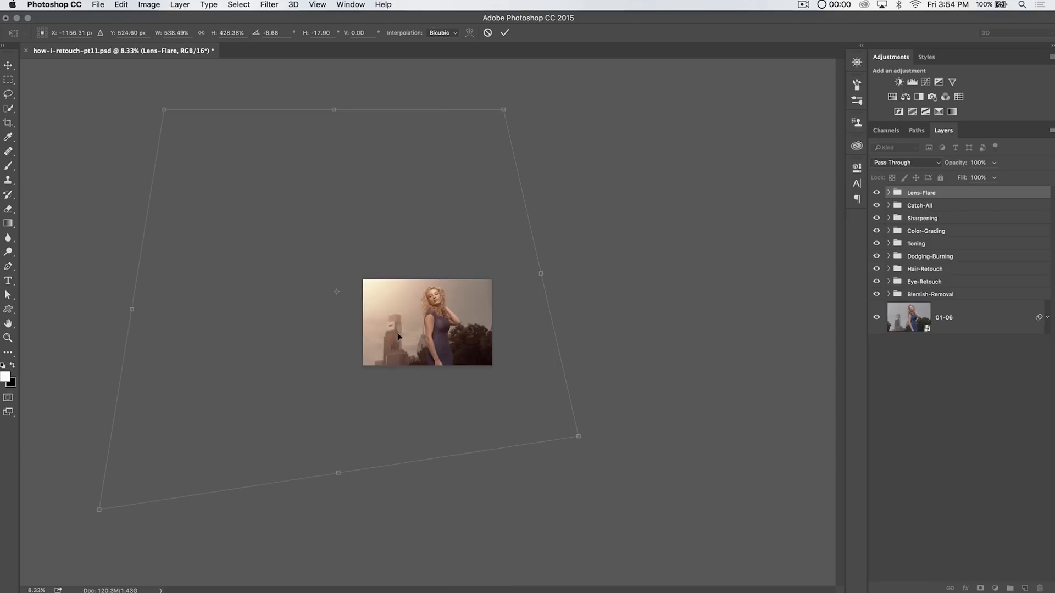
mouse_move(391, 316)
mouse_down()
mouse_move(370, 313)
mouse_move(382, 309)
mouse_up()
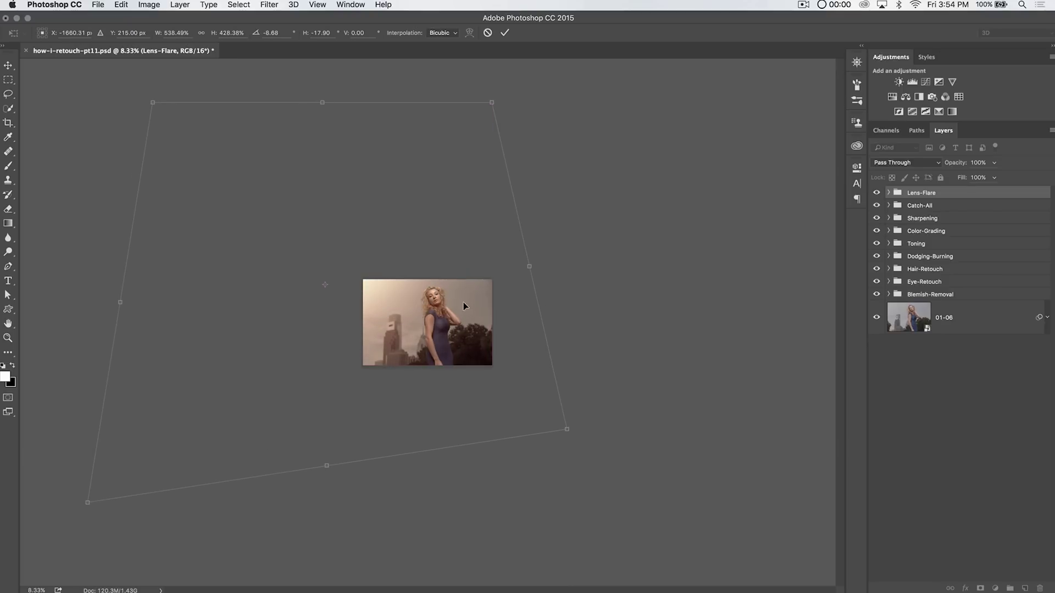
drag(375, 292, 371, 292)
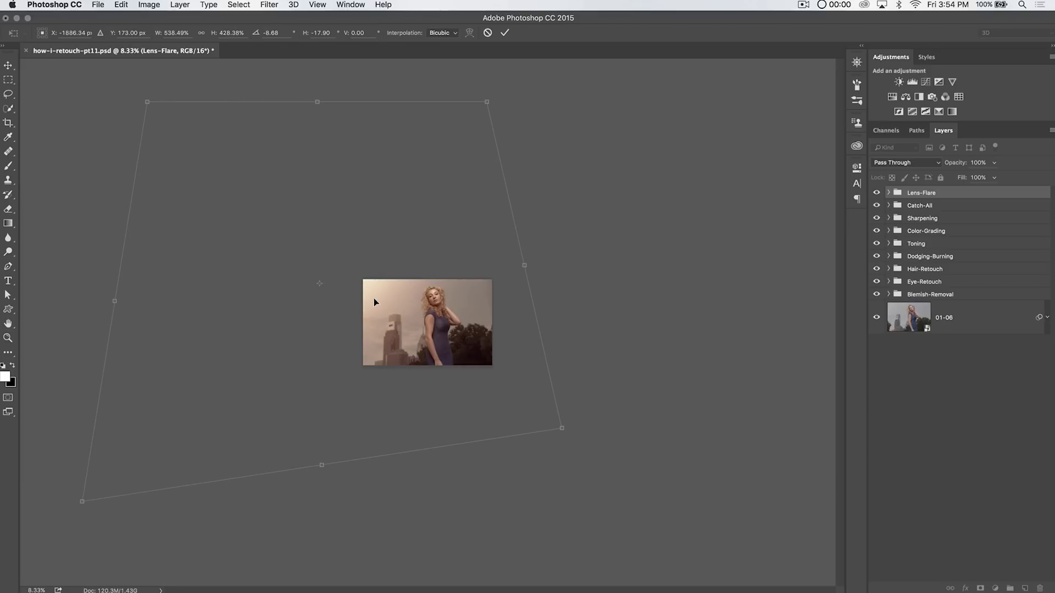
mouse_move(483, 103)
mouse_down()
mouse_move(445, 102)
mouse_move(482, 104)
mouse_up()
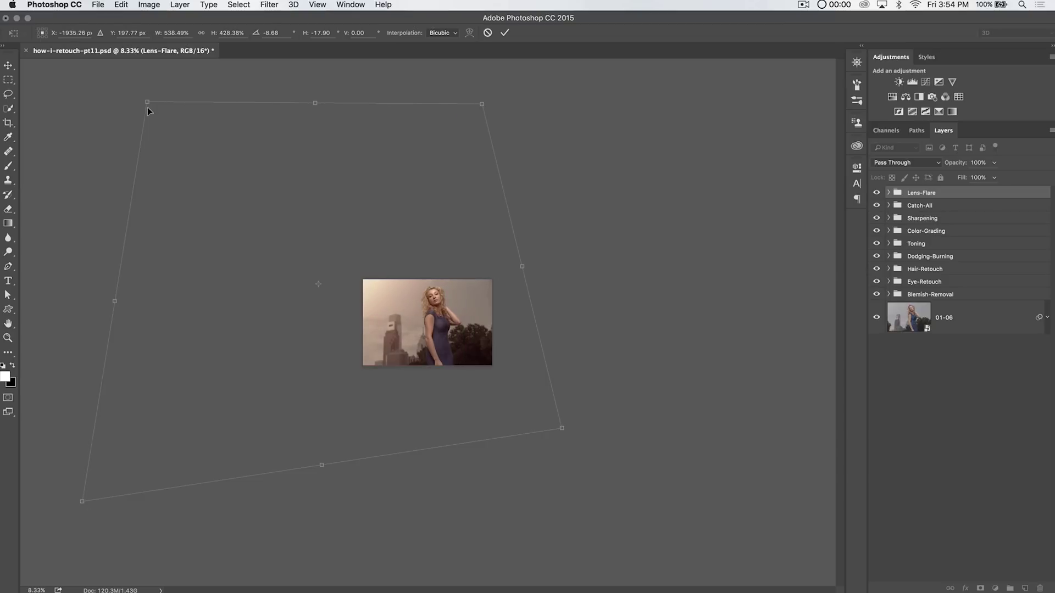
mouse_move(146, 105)
mouse_down()
mouse_move(135, 117)
mouse_move(140, 92)
mouse_up()
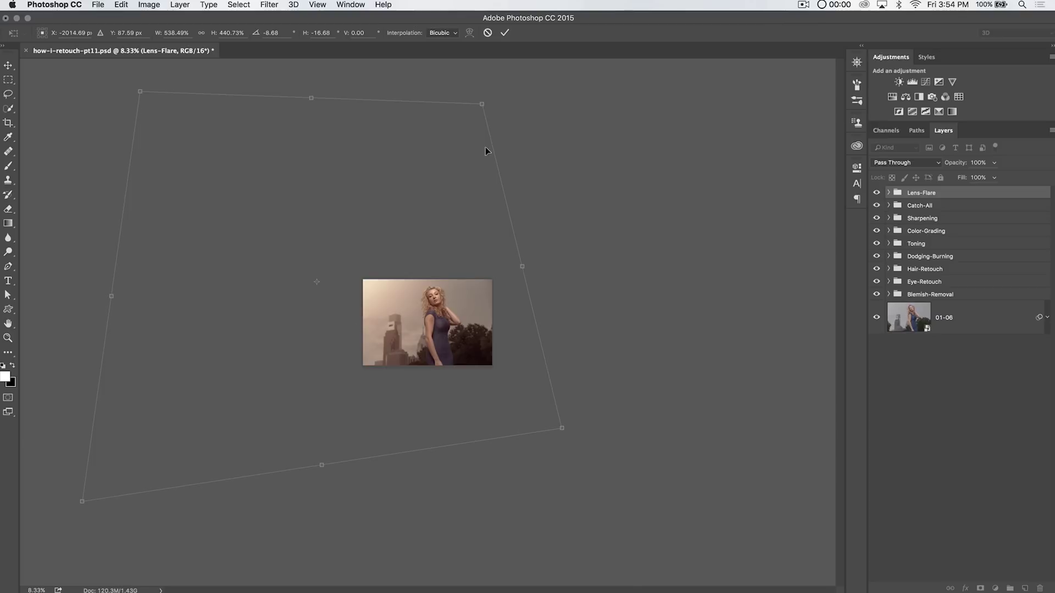
click(488, 33)
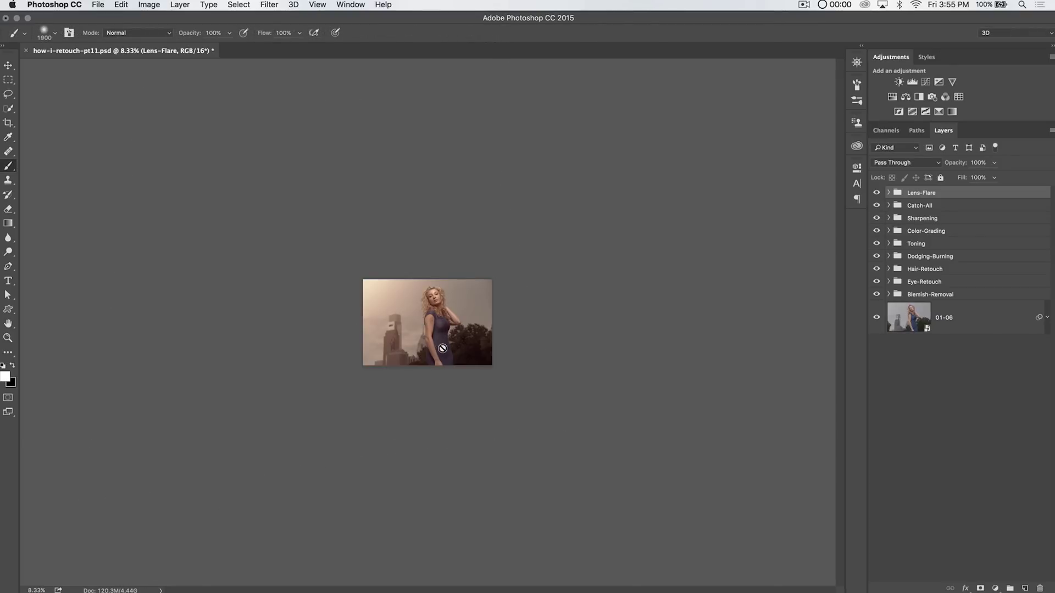
Step: Copy lens-flare-01 at full canvas size to a new layer and delete the original
click(887, 193)
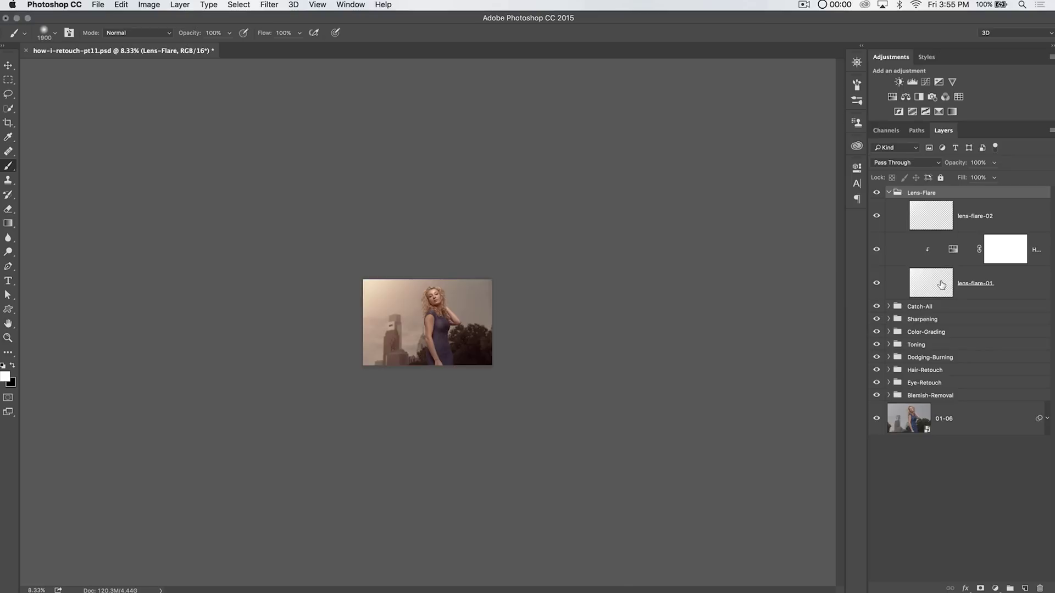
click(959, 250)
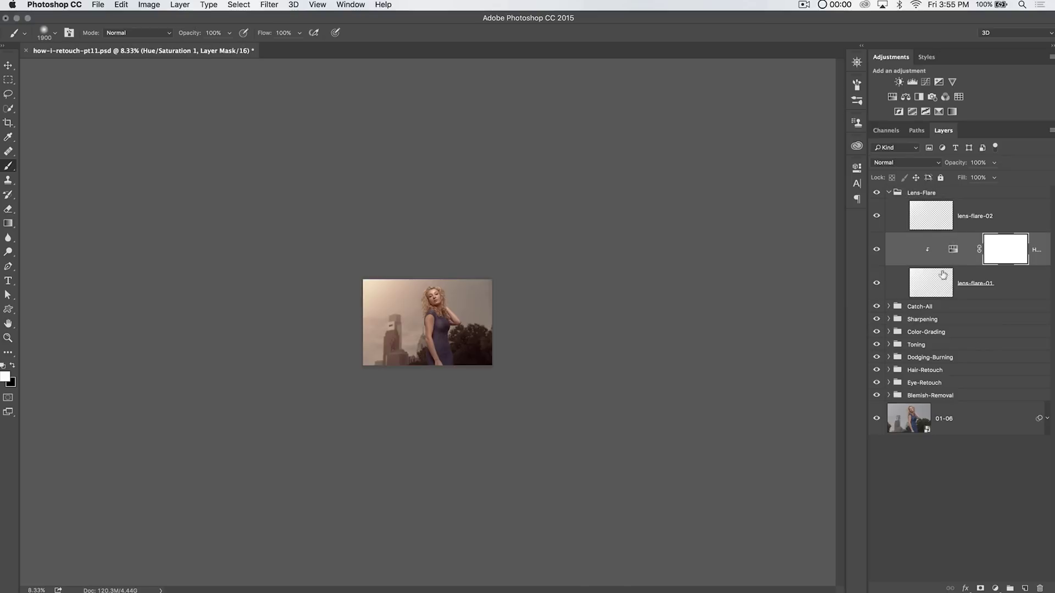
click(942, 275)
key(ctrl+a)
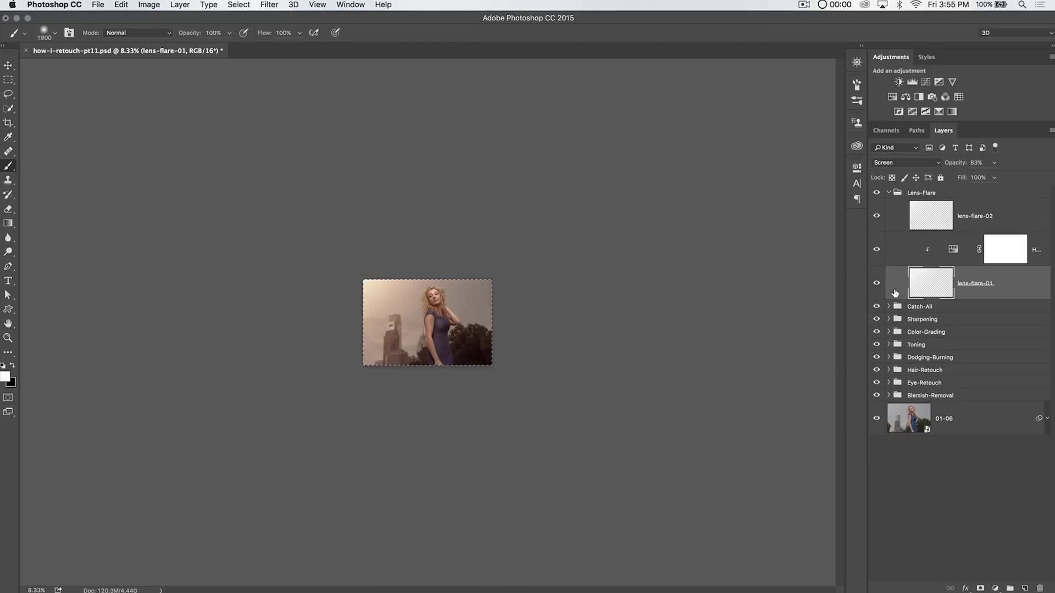
key(ctrl+j)
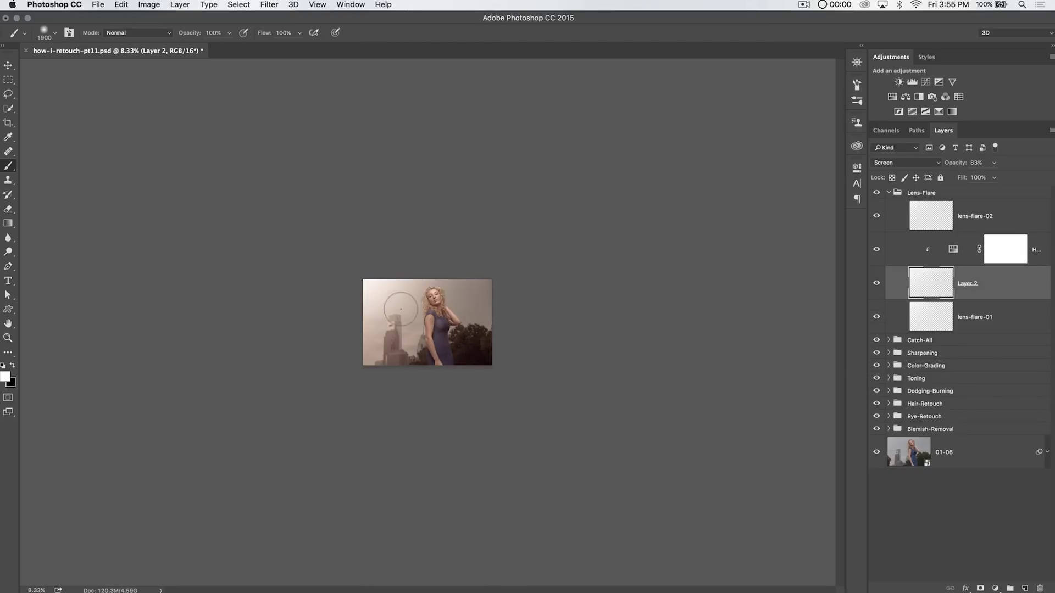
click(967, 317)
key(Delete)
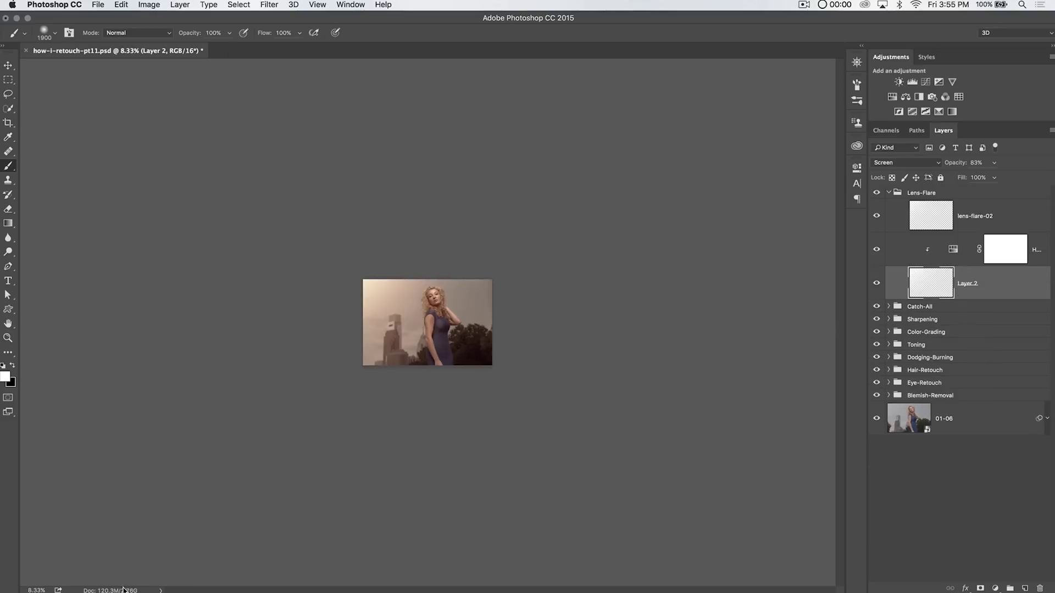
Step: Rename the copied layer lens-flare-01 and select lens-flare-02
double_click(968, 284)
text(lens-flare-01)
key(Return)
click(983, 220)
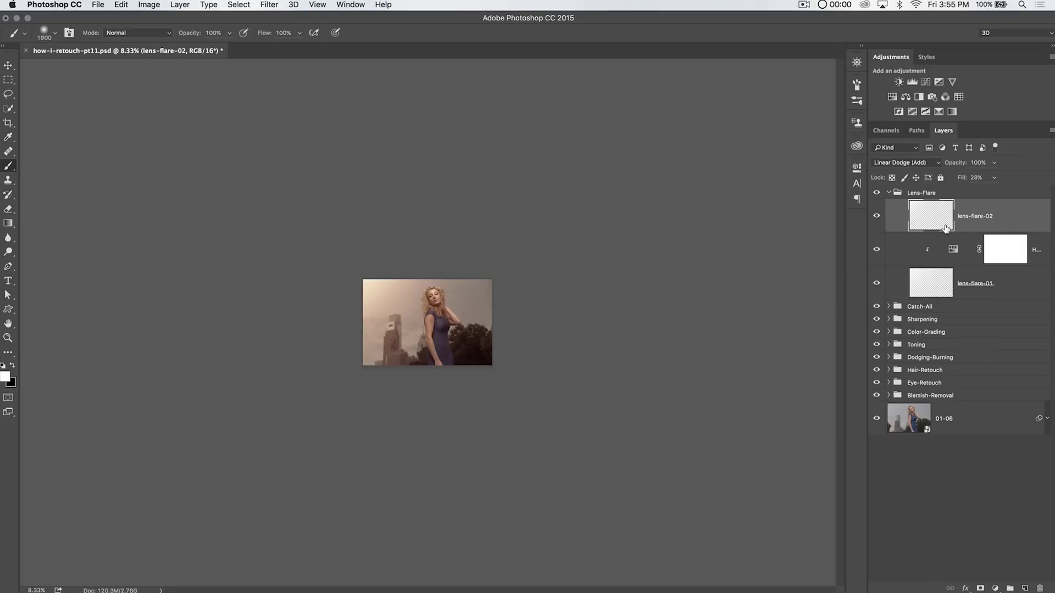
Step: Copy lens-flare-02 at full canvas size to a new layer and delete the original
key(super+a)
click(9, 67)
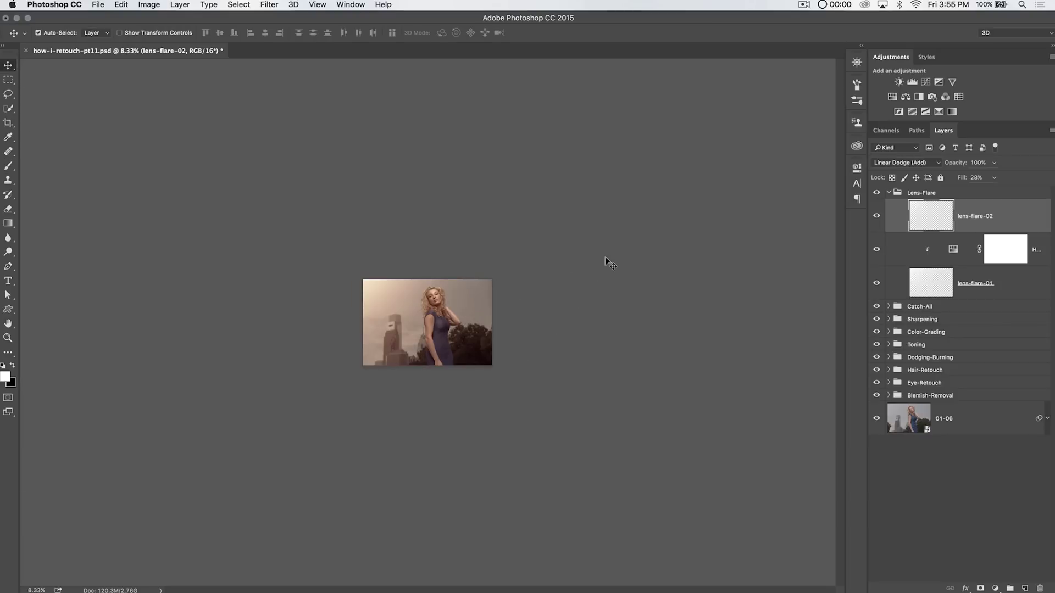
key(super+equal)
key(super+equal)
key(super+equal)
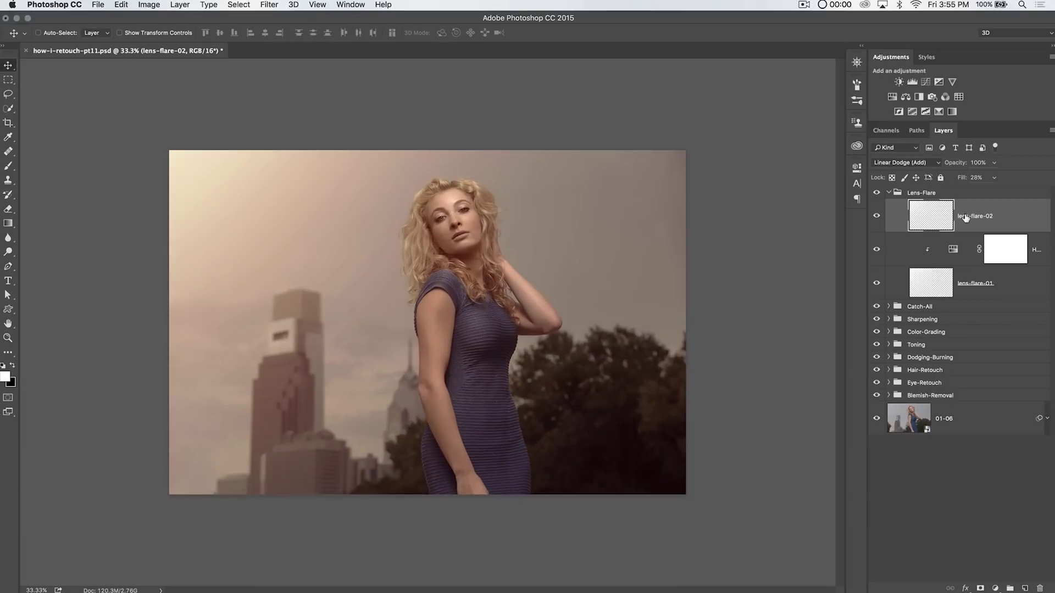
key(super+a)
key(super+j)
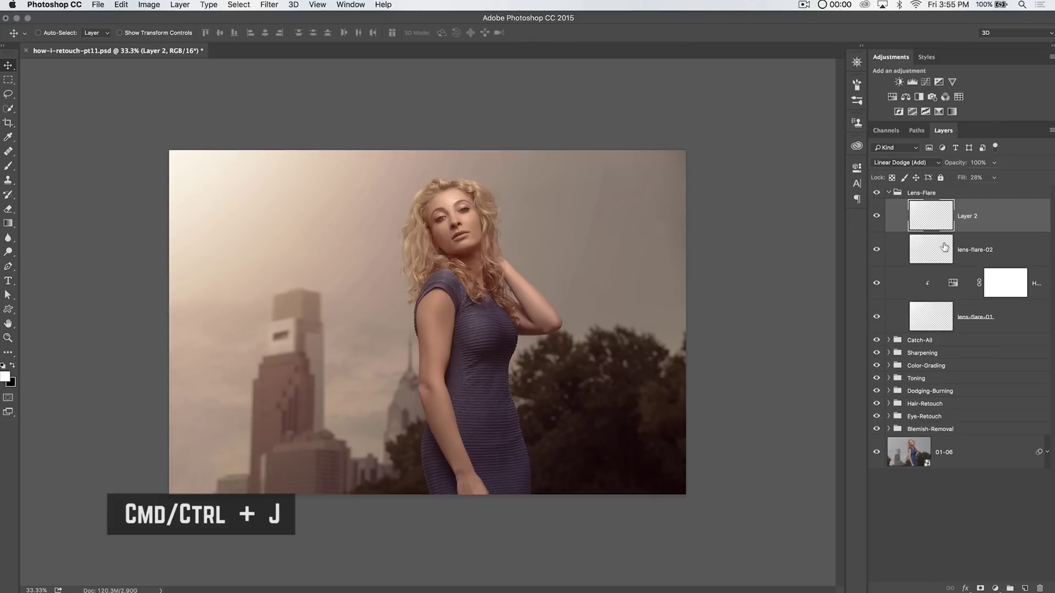
click(910, 254)
key(Delete)
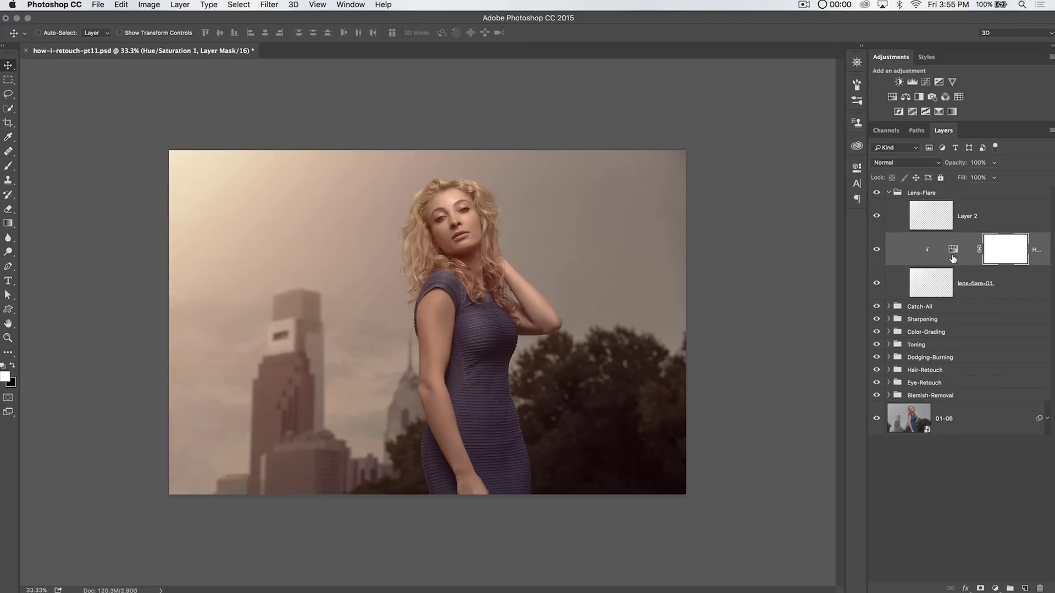
Step: Rename the copied layer lens-flare-02
click(969, 219)
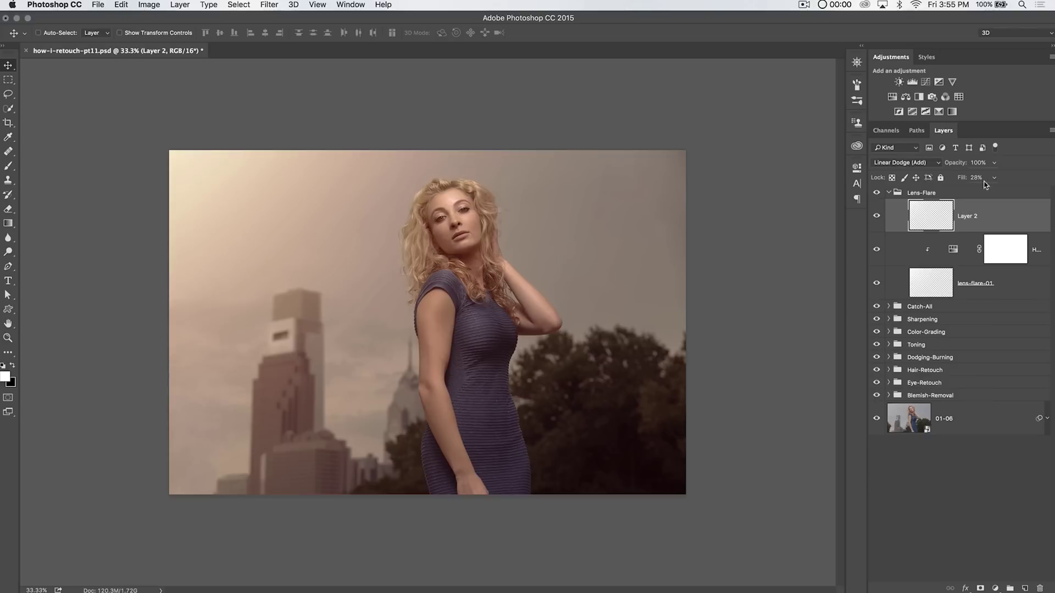
text(lens-flare-02)
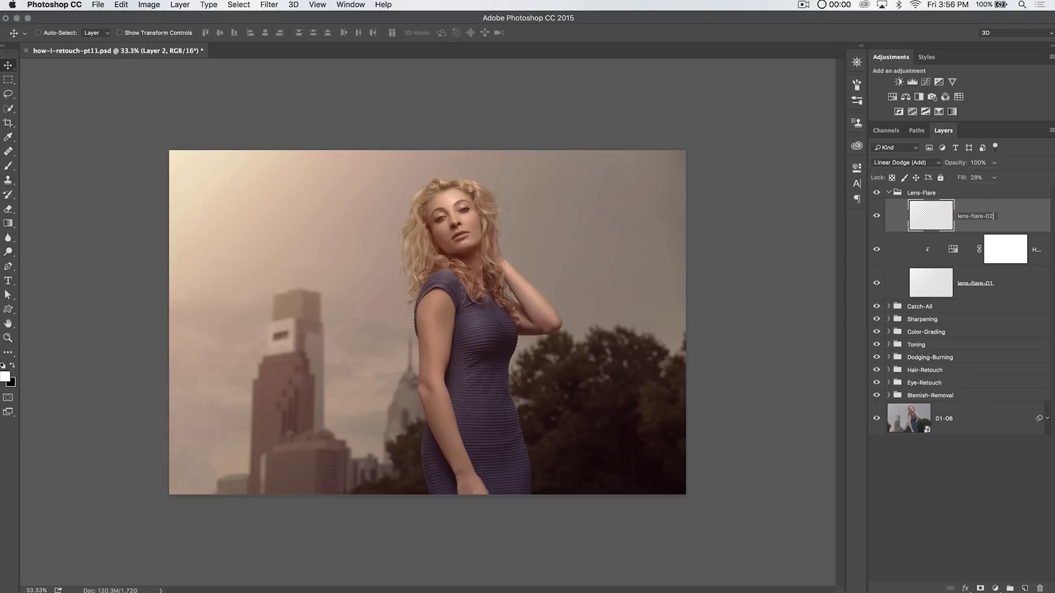
key(Return)
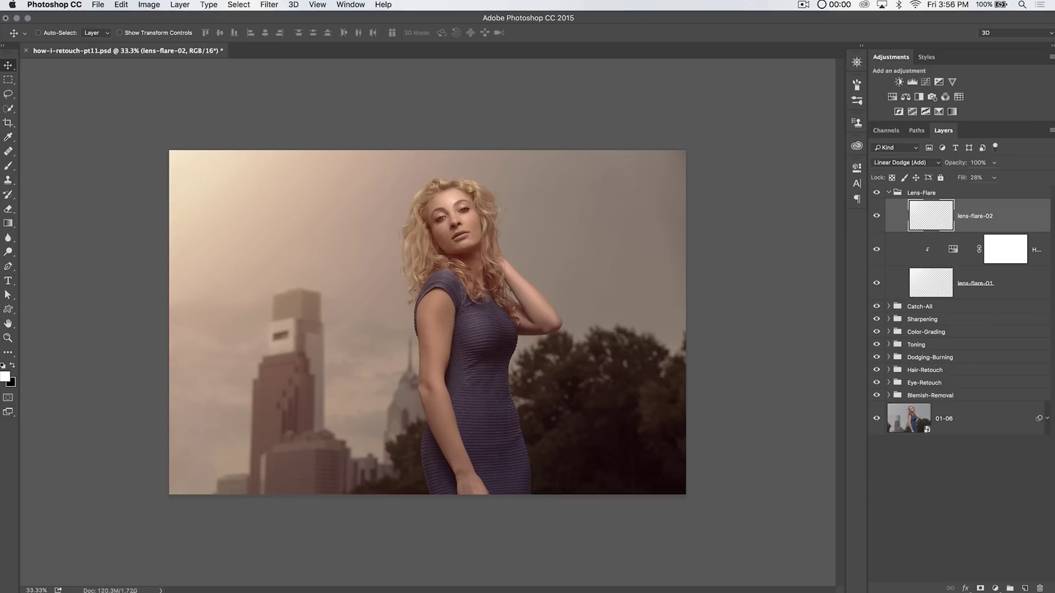
Step: Collapse the Lens-Flare group, set its opacity to 73%, and zoom in to inspect the head
click(889, 192)
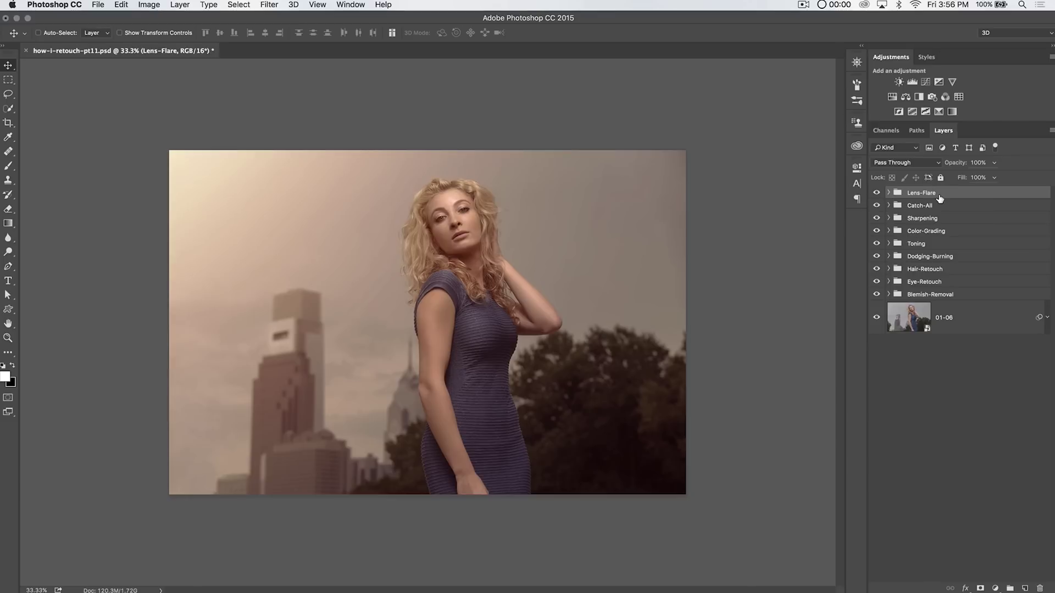
mouse_move(957, 167)
mouse_down()
mouse_move(945, 169)
mouse_move(956, 168)
mouse_up()
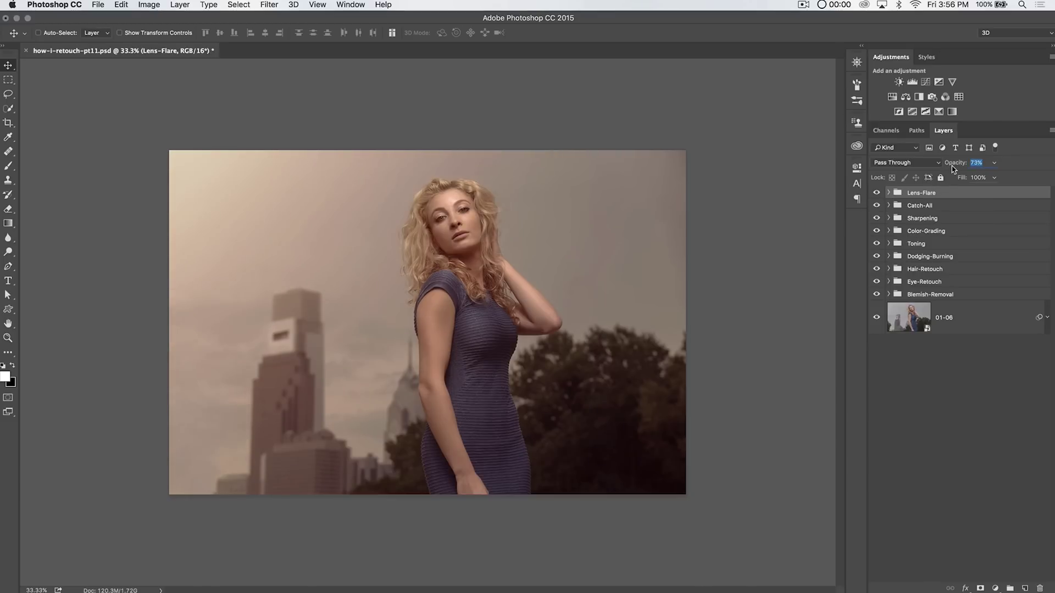
key(z)
click(560, 258)
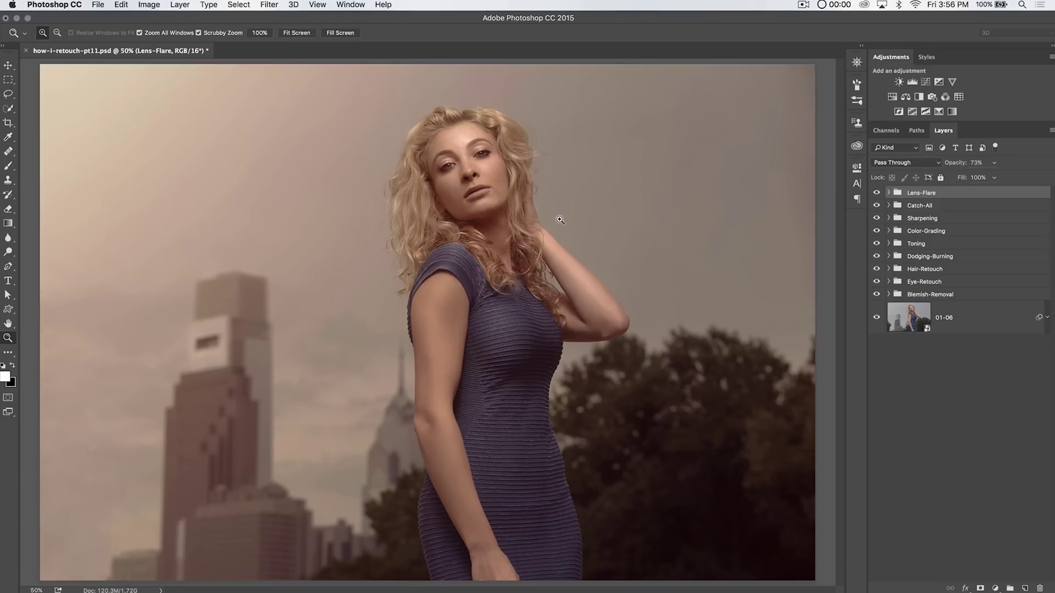
click(654, 179)
drag(617, 227, 700, 166)
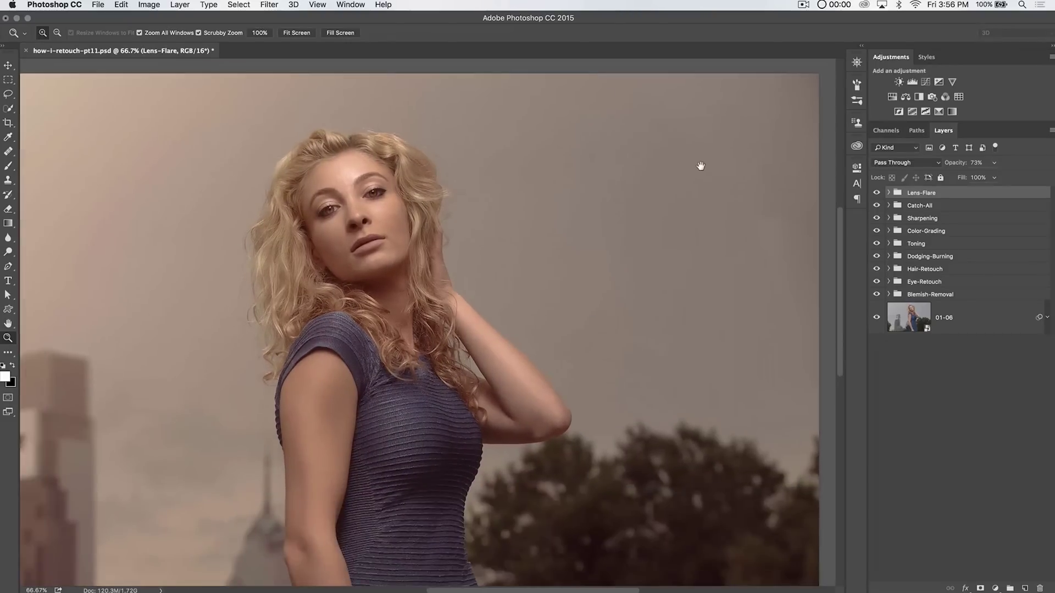
key(super+minus)
key(super+minus)
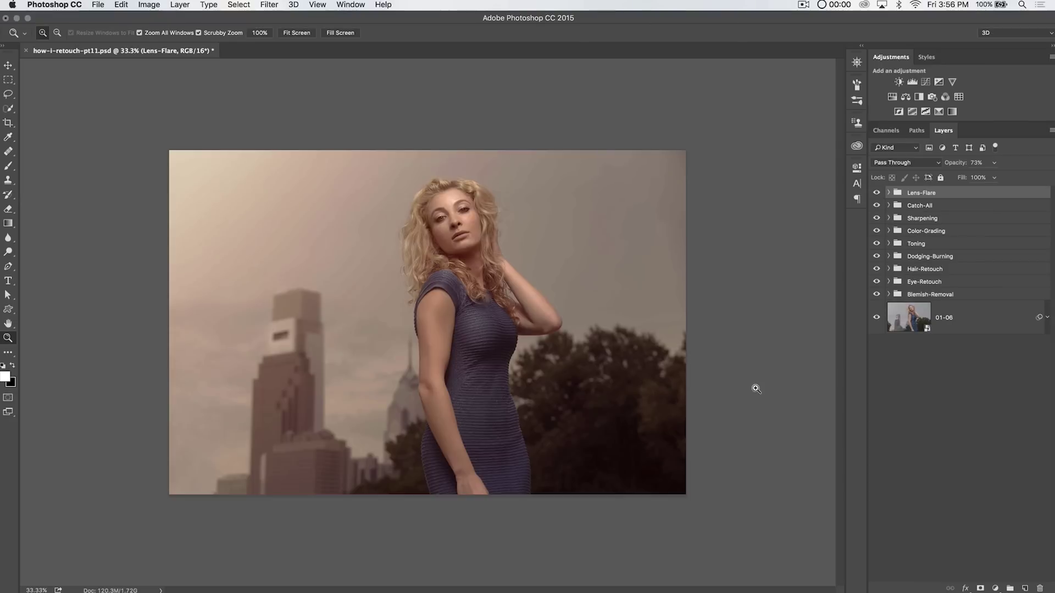
Step: Toggle the Lens-Flare group off and on twice to compare before and after
click(876, 193)
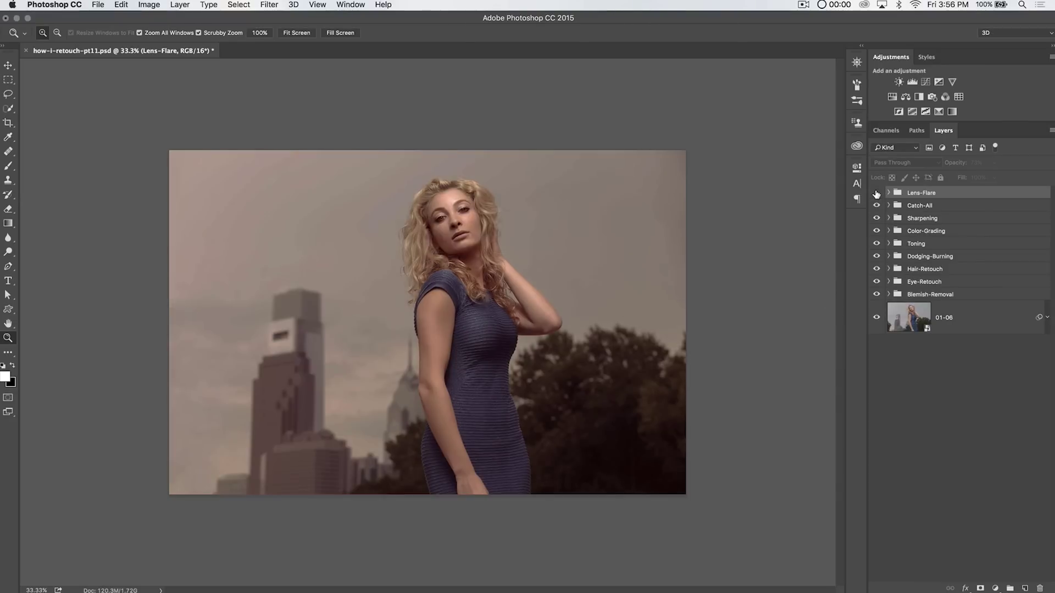
click(876, 193)
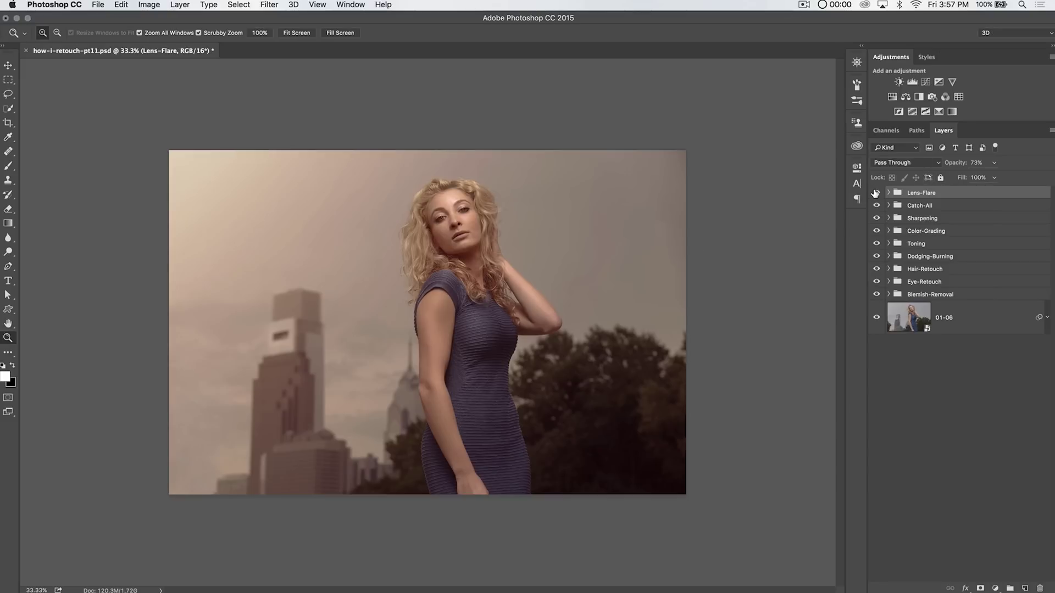
click(877, 193)
click(876, 193)
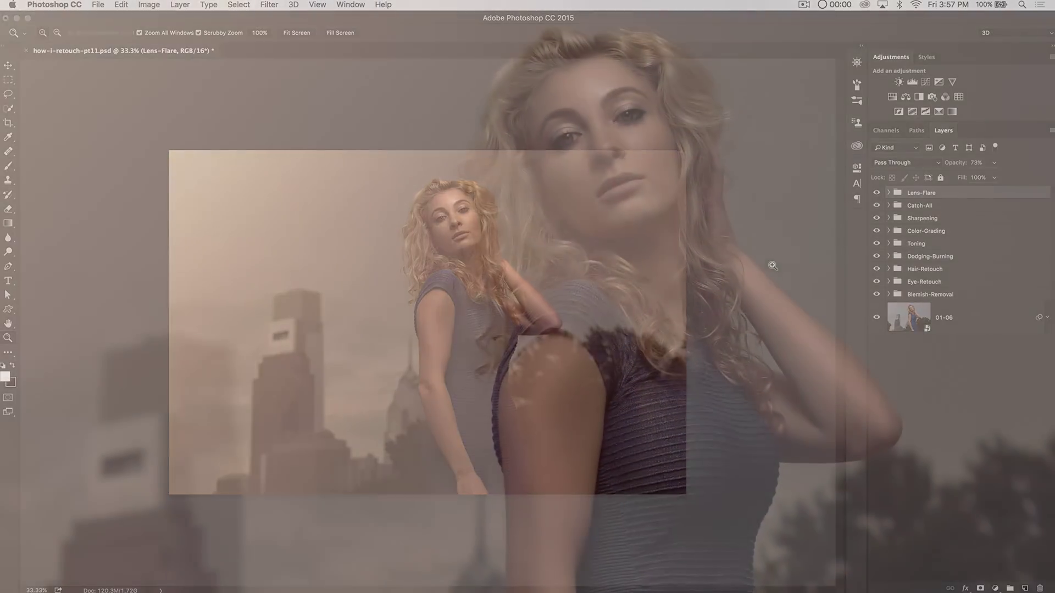